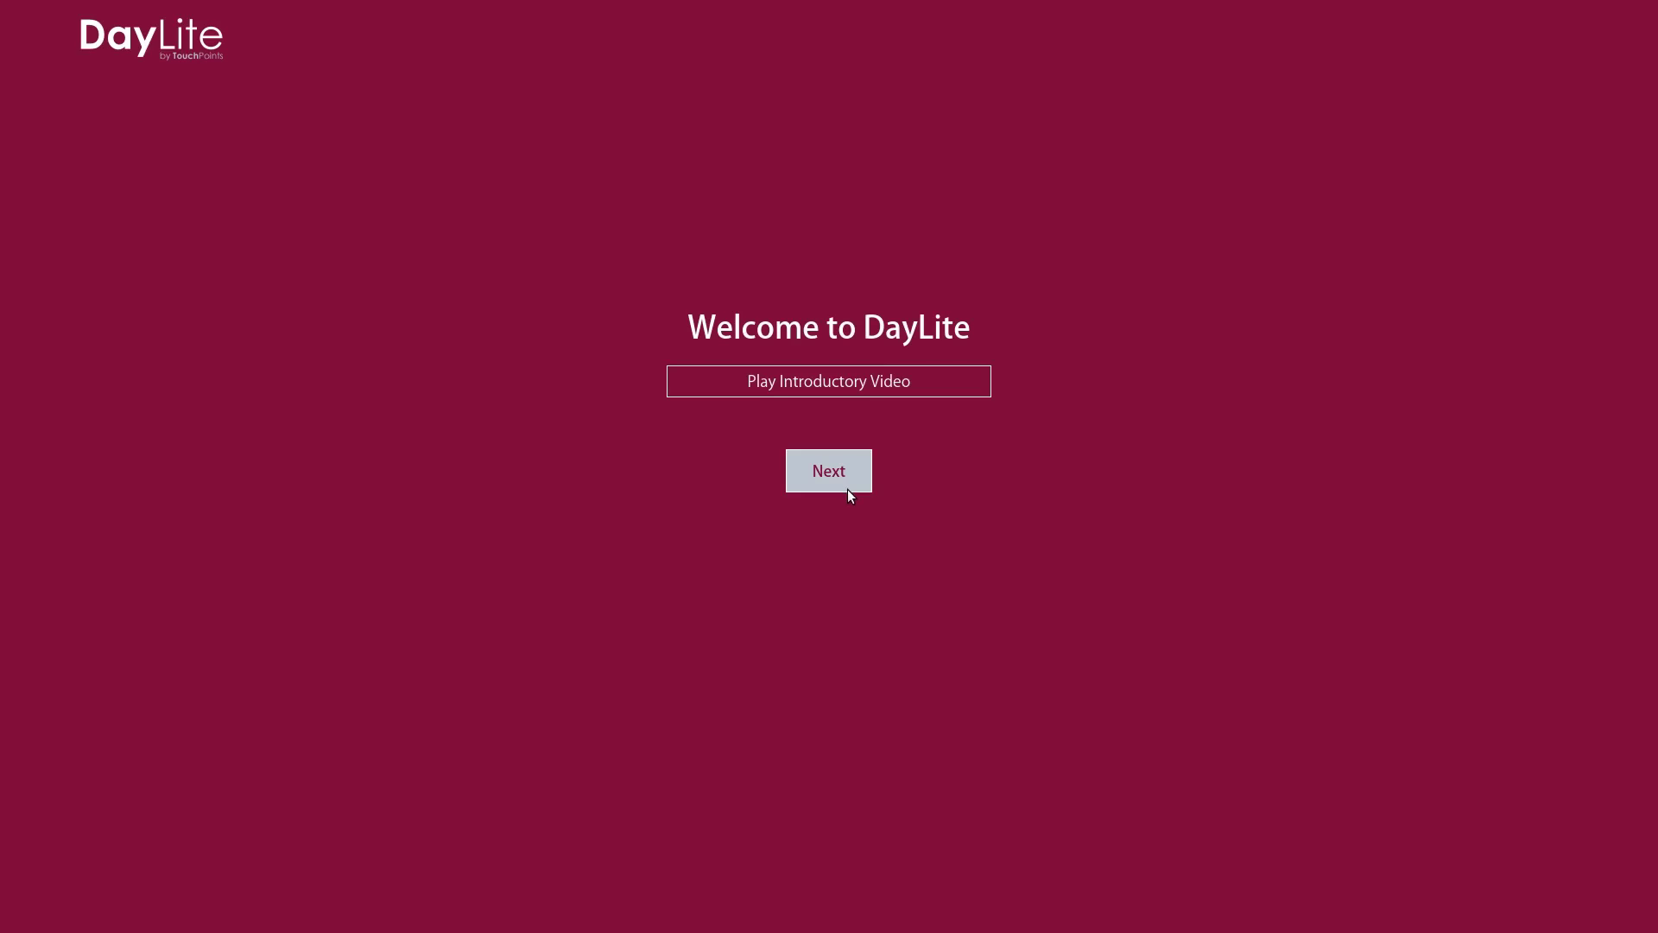
# - Get past the welcome screen, choose the In-depth data level, and reach the year page with 2017
pyautogui.click(845, 485)
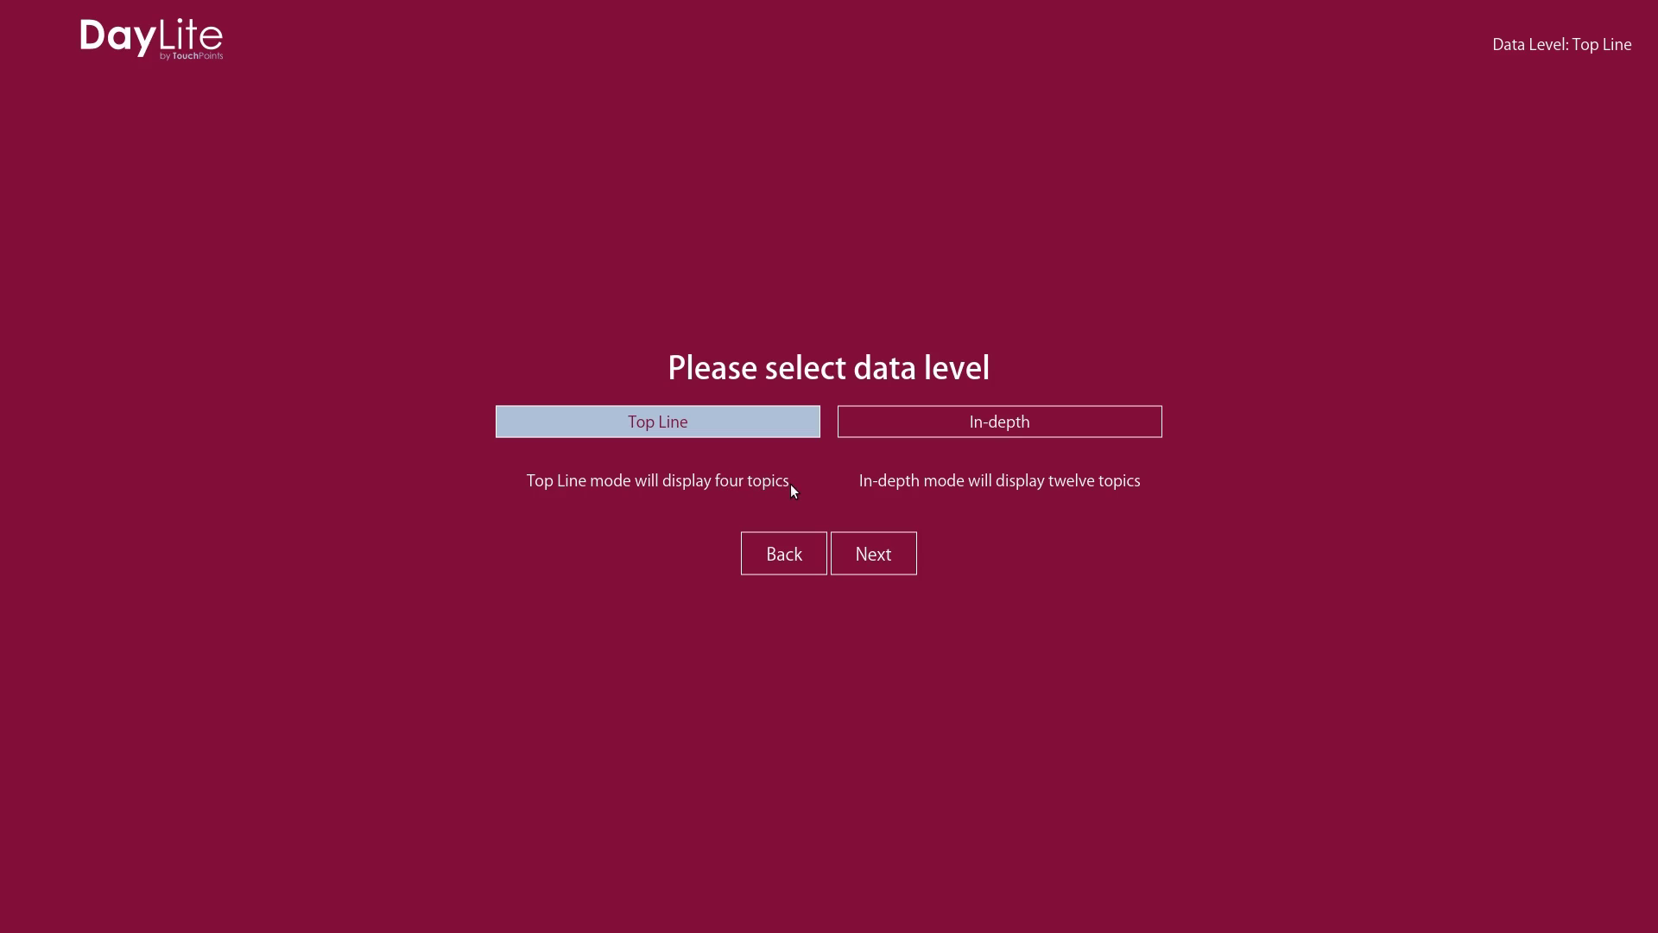
pyautogui.click(913, 433)
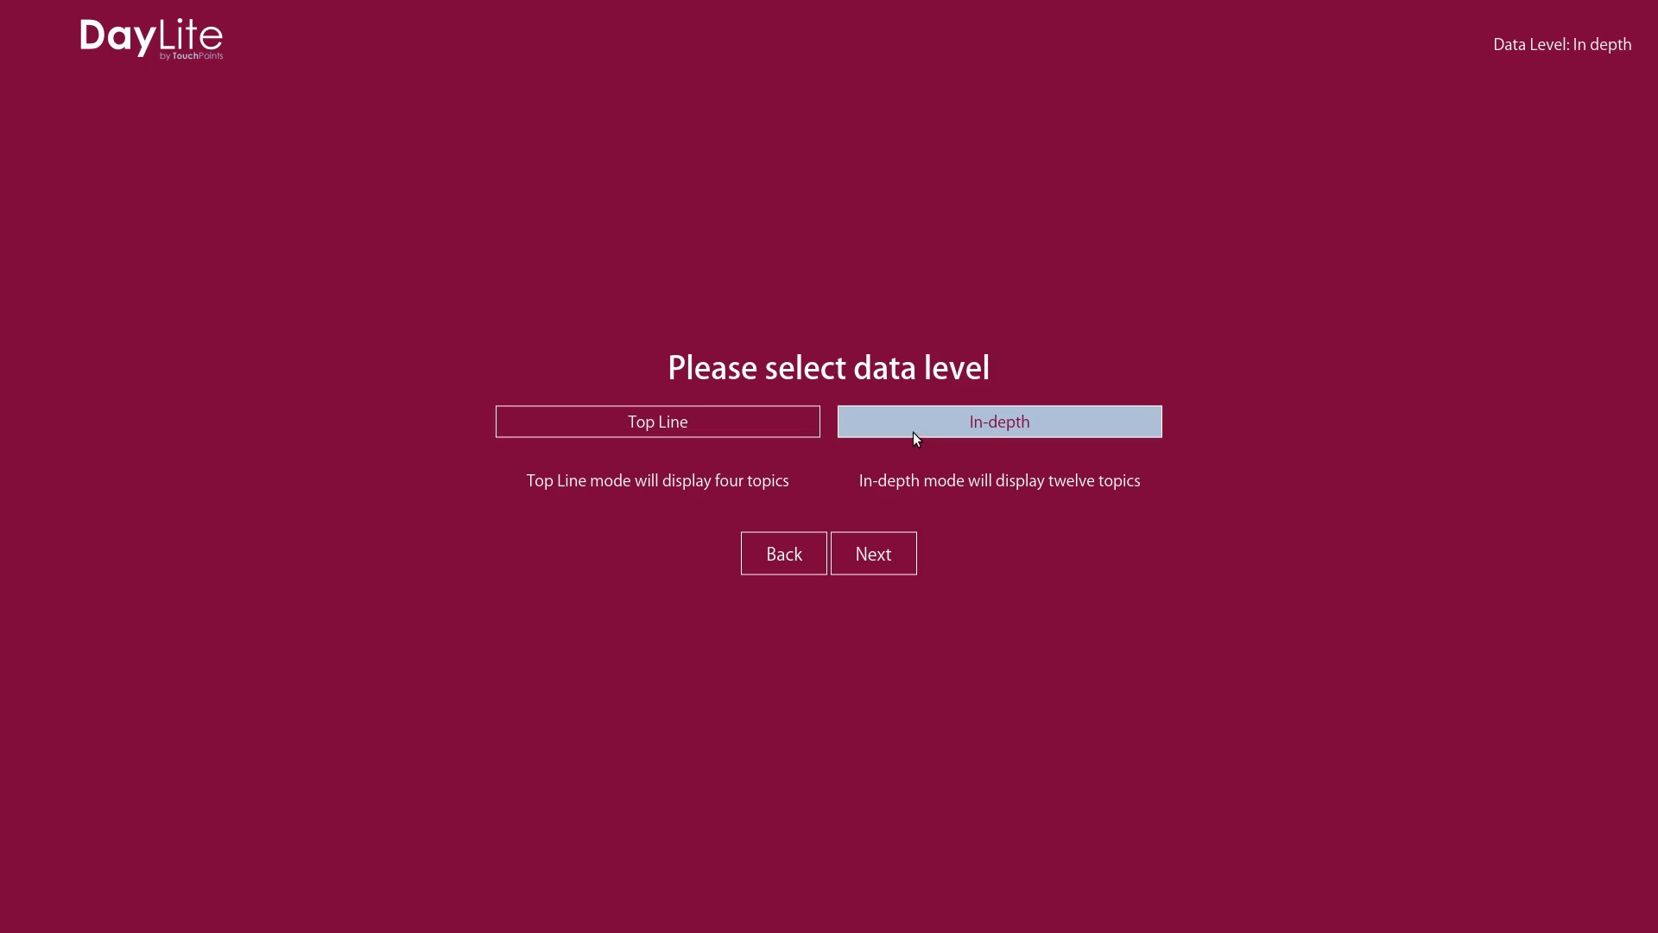
pyautogui.click(873, 550)
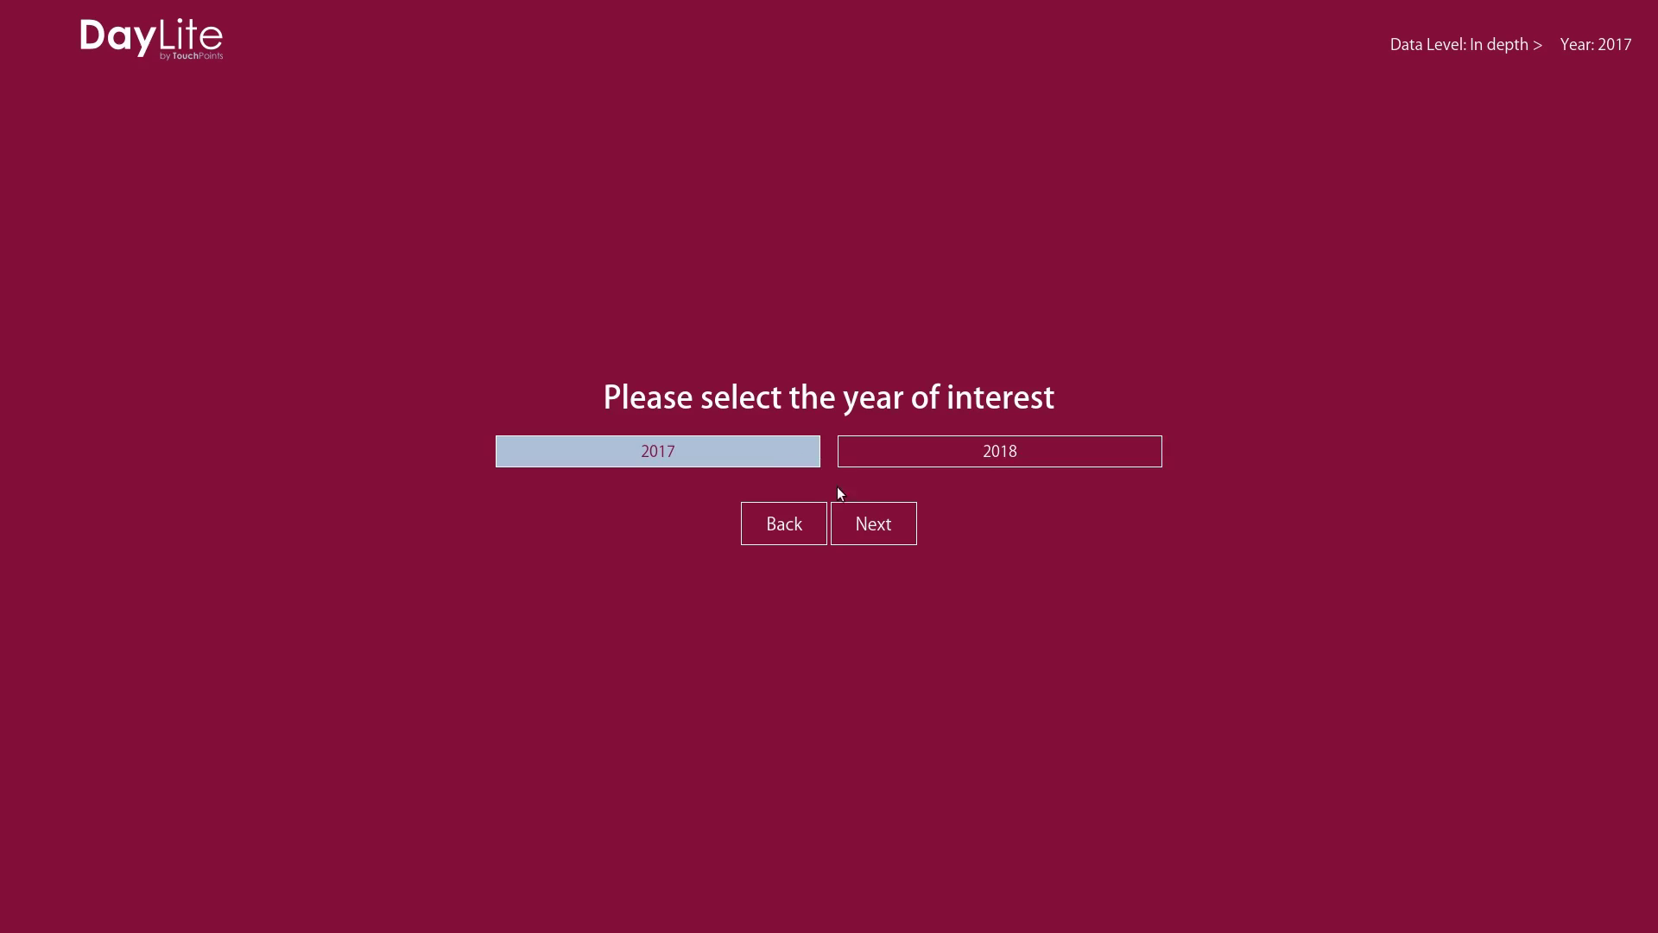
# - Keep 2017 as the year and briefly view the Bespoke Audience options without using them
pyautogui.click(870, 522)
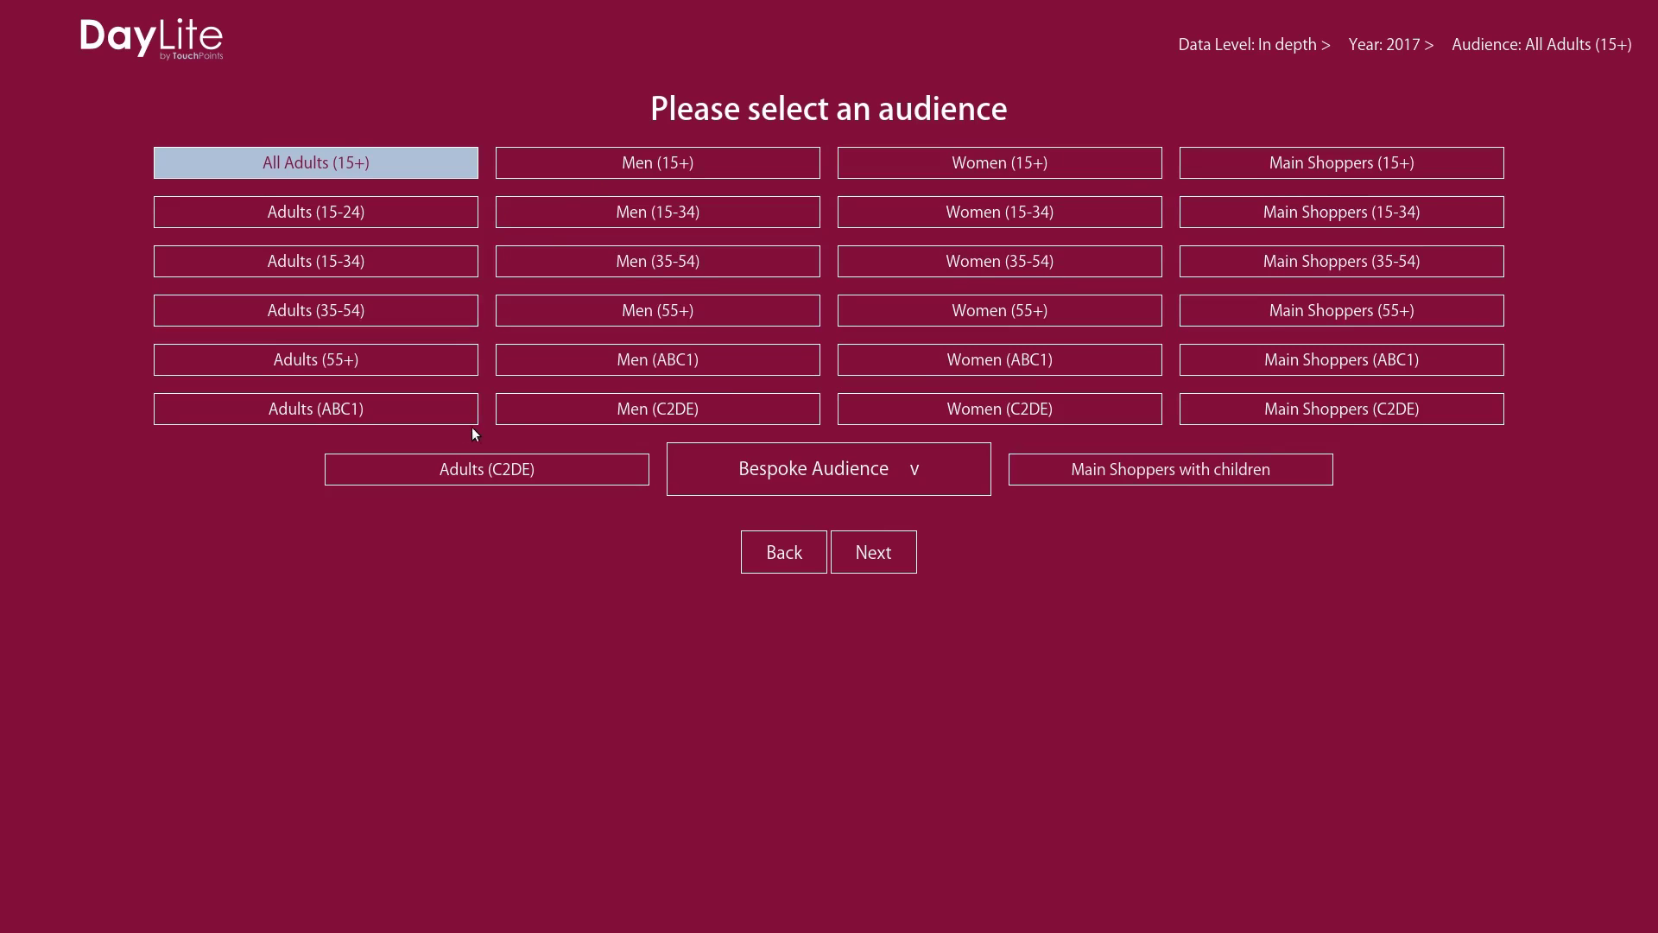
pyautogui.click(907, 473)
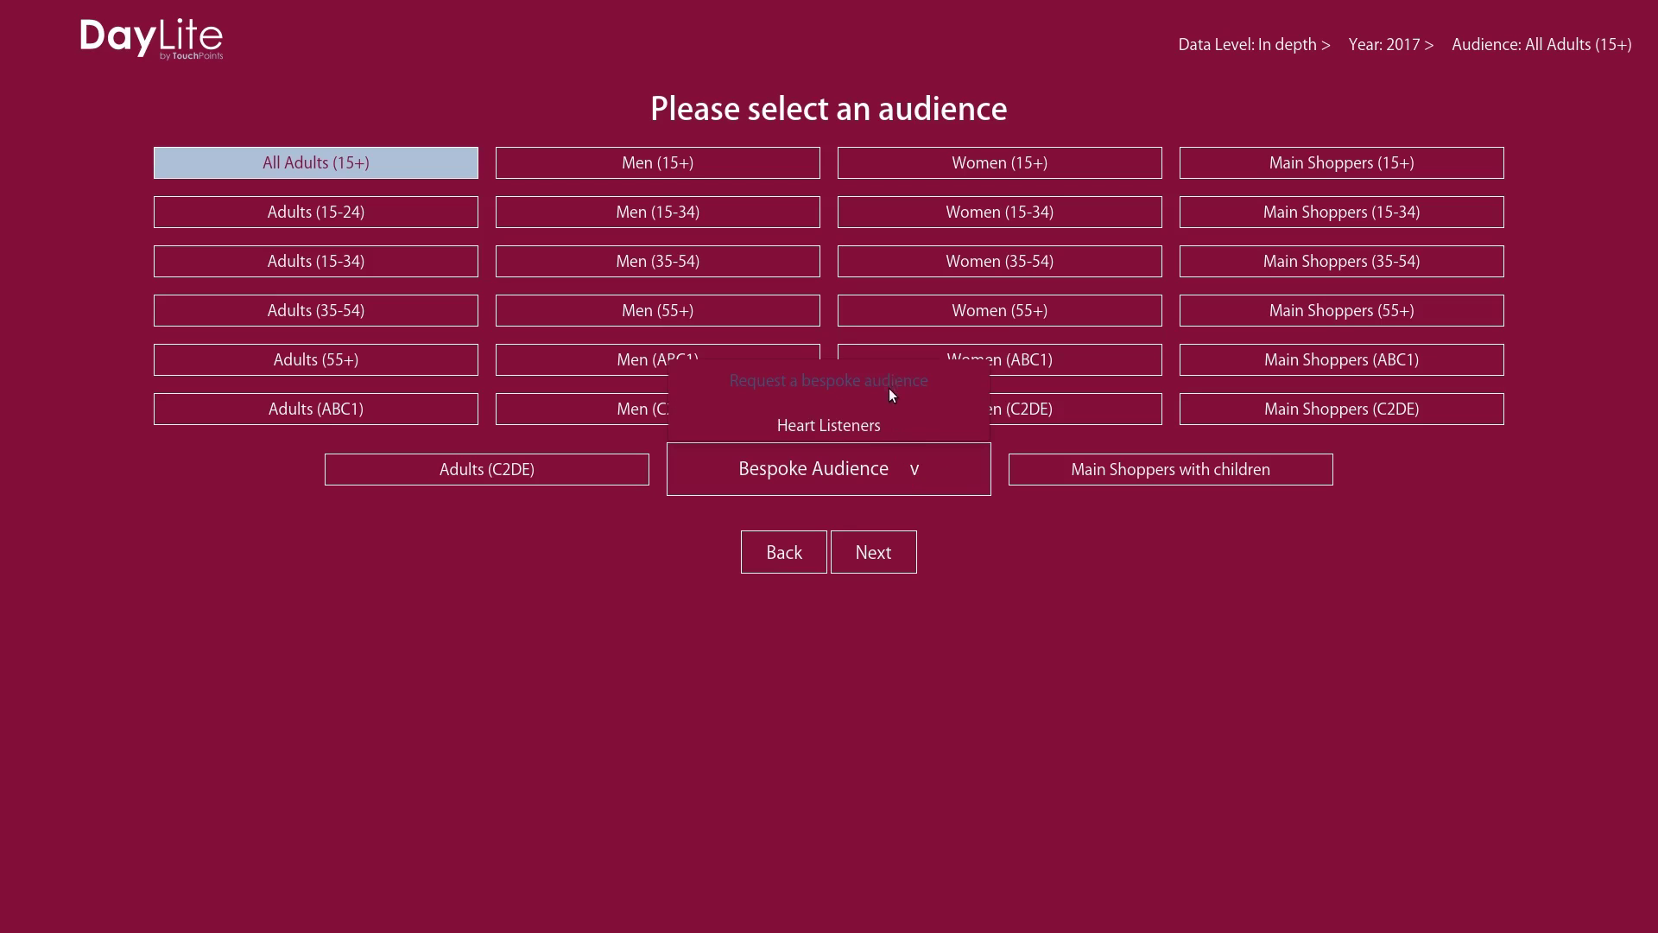
pyautogui.click(998, 563)
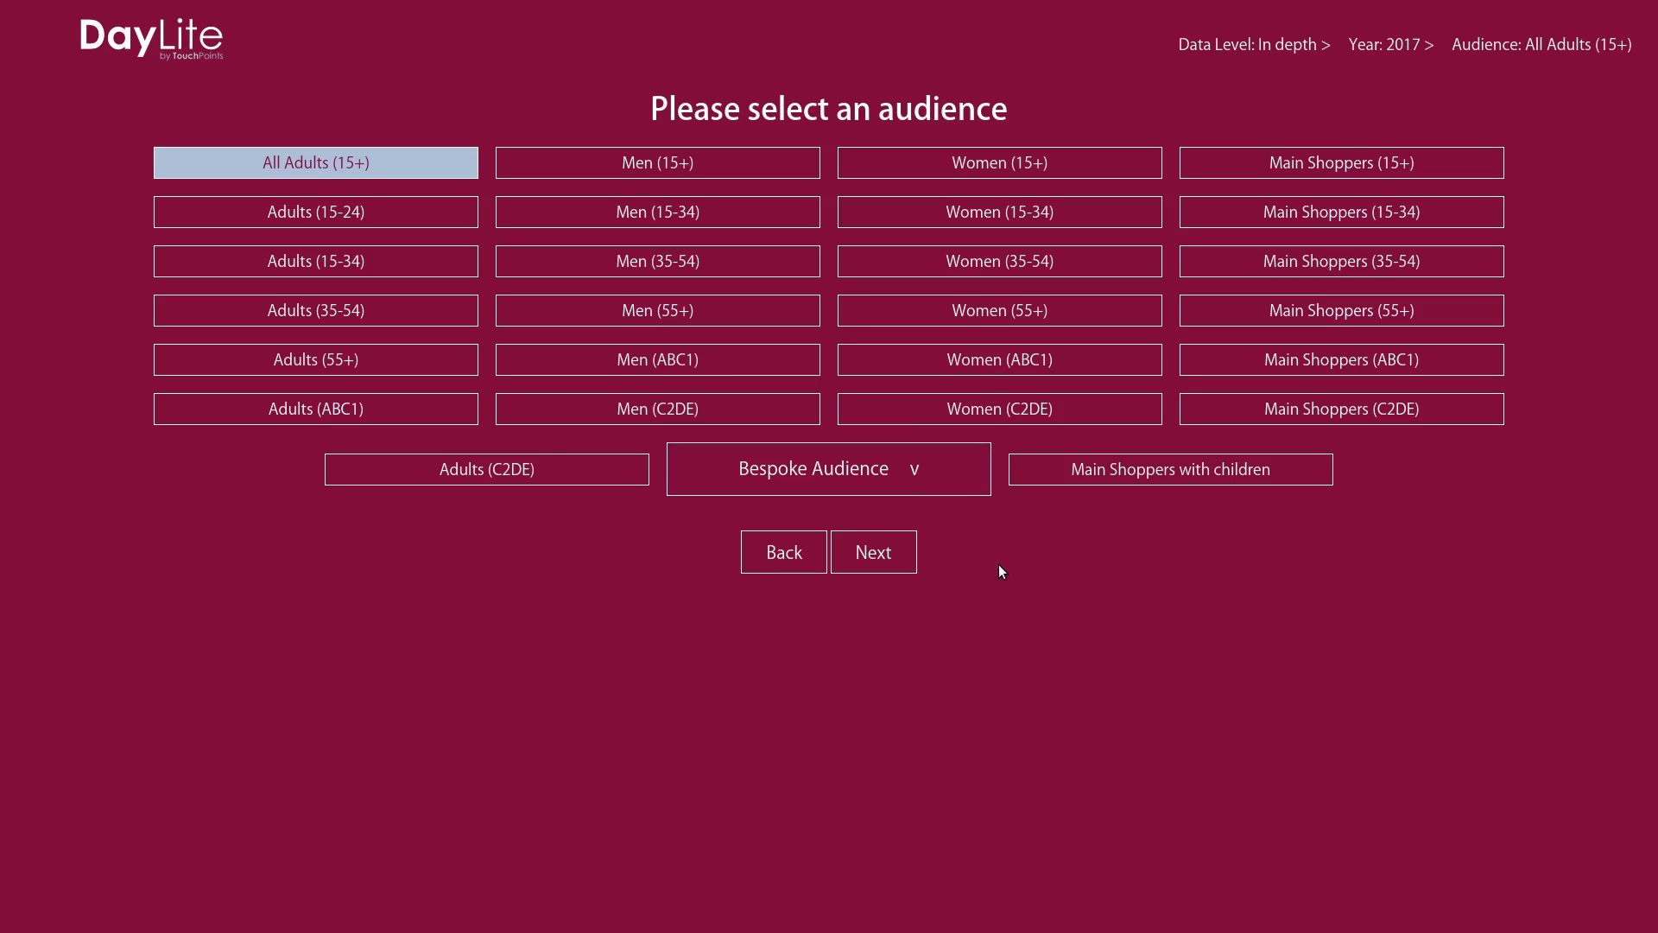
# - Pick Adults (15-24) as the audience, with All Adults (15+) as the comparison
pyautogui.click(402, 215)
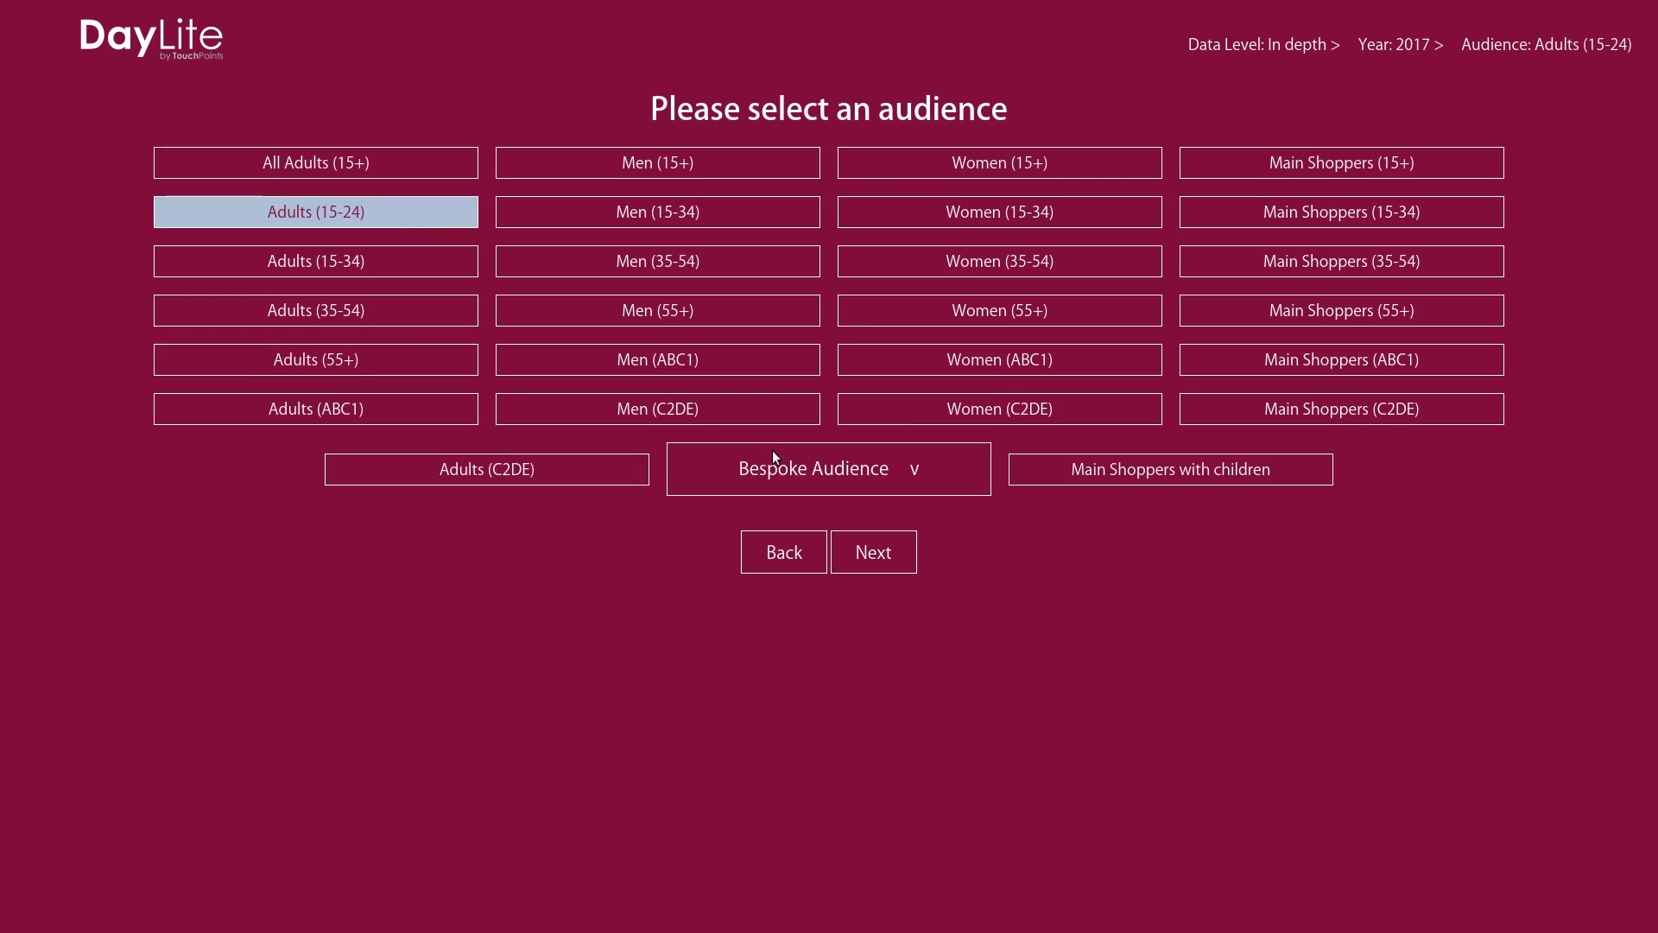
pyautogui.click(886, 556)
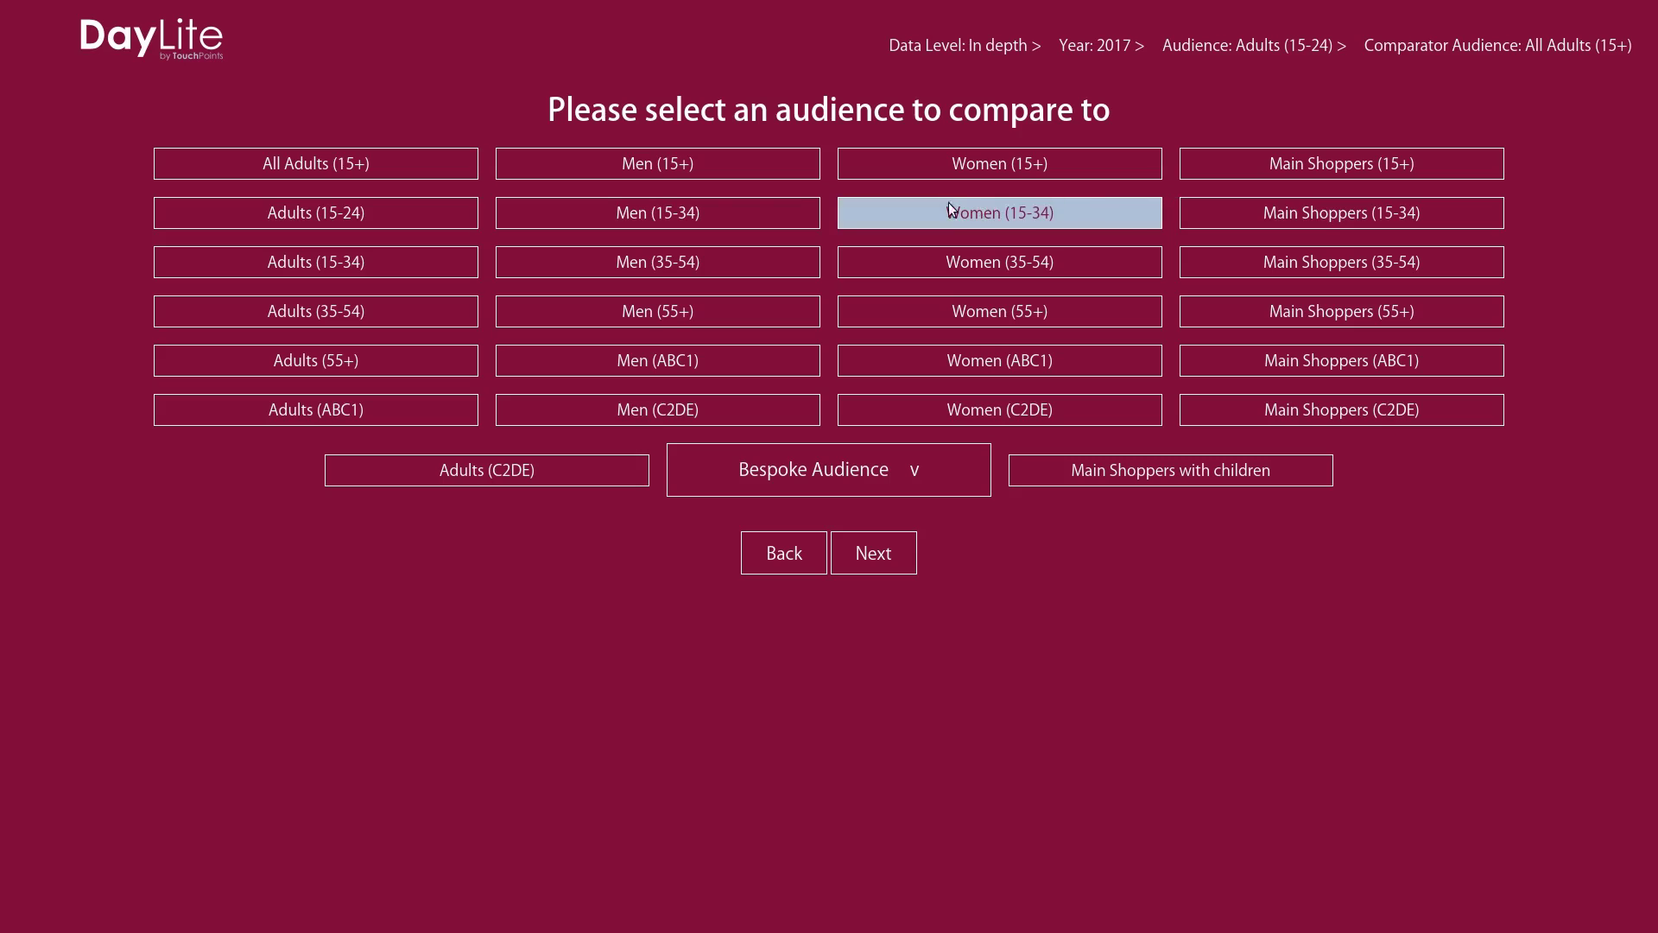
pyautogui.click(414, 163)
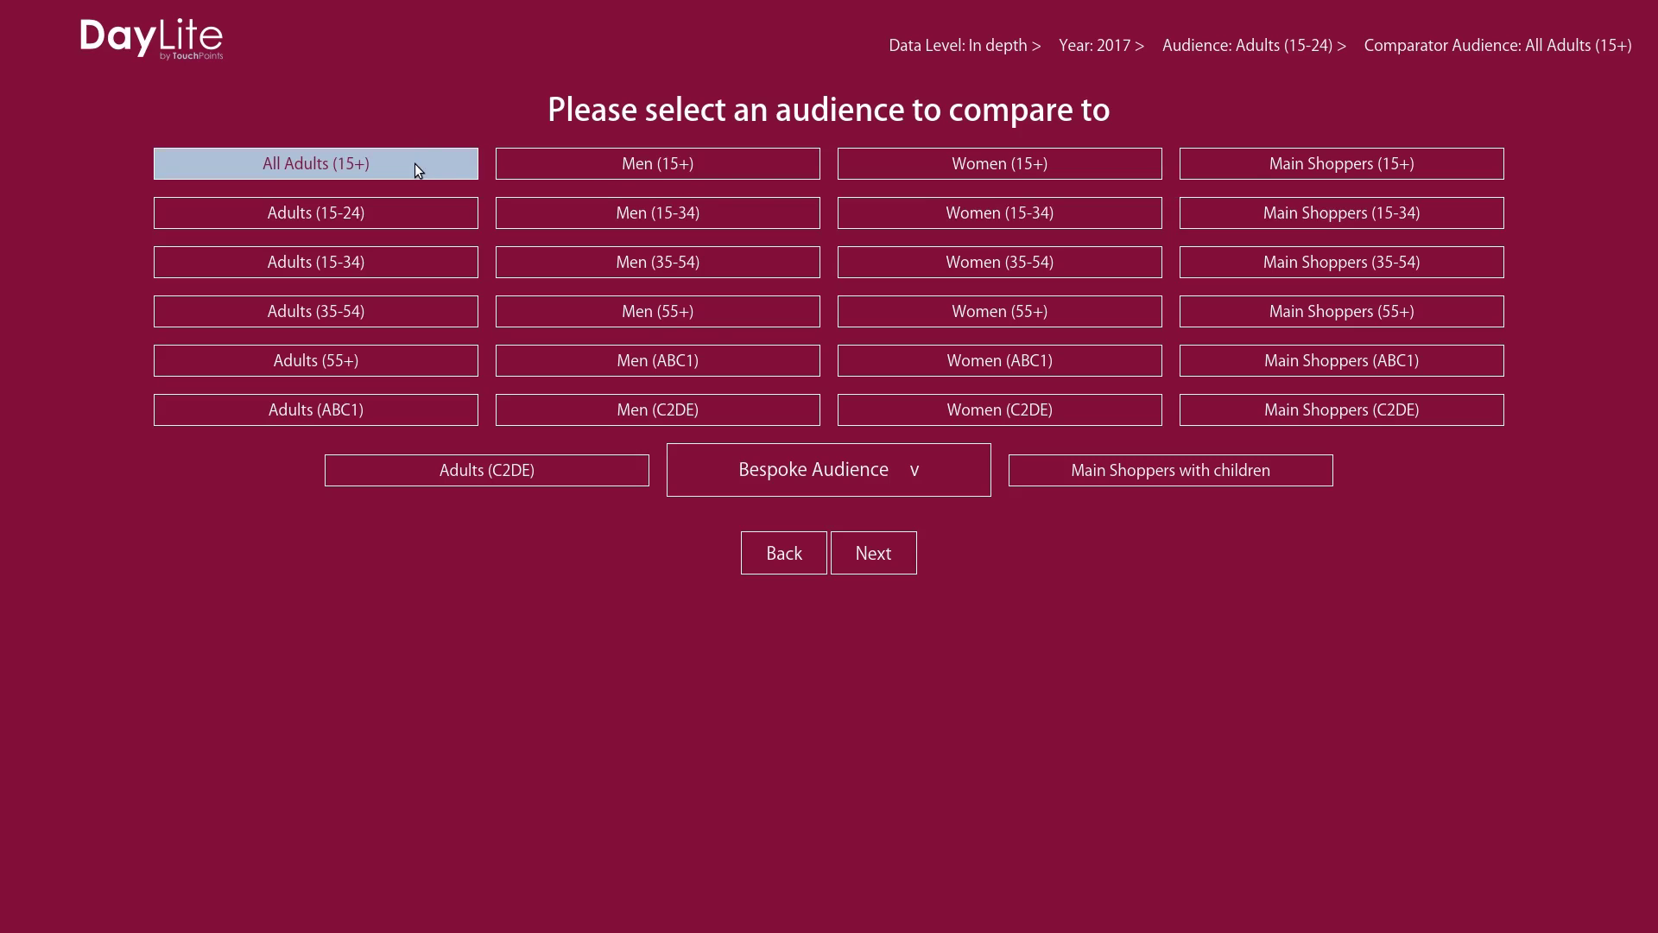
pyautogui.click(877, 555)
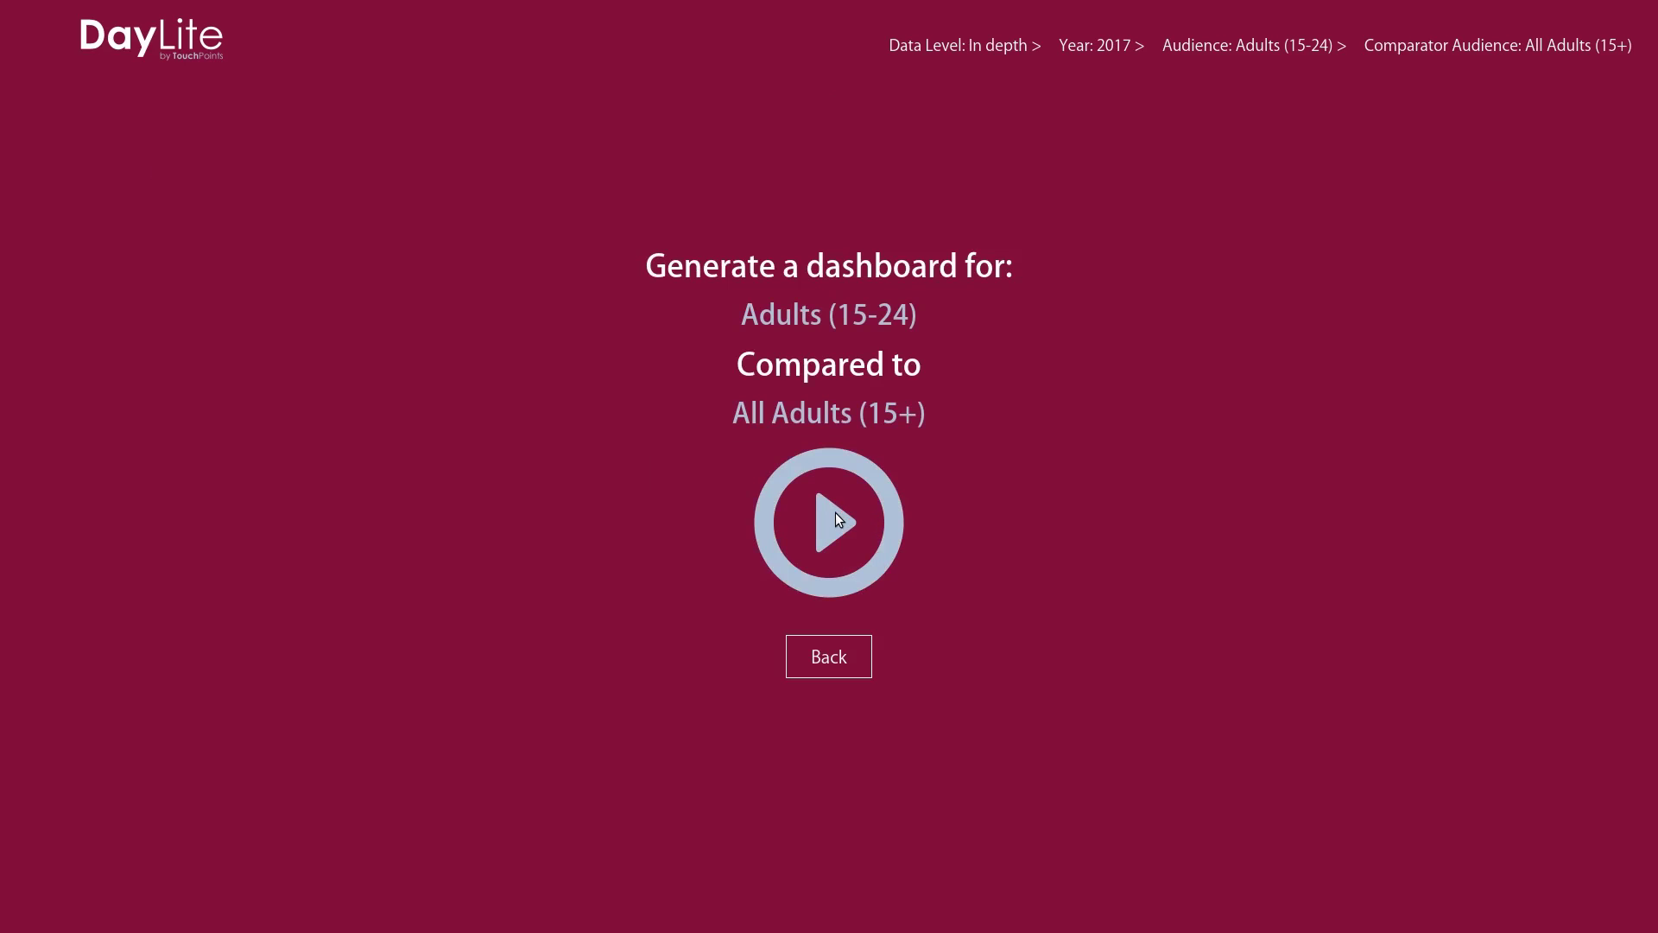
# - Generate the dashboard and show Working under Activities: 5.72 versus 6.33 average hours per day
pyautogui.click(836, 515)
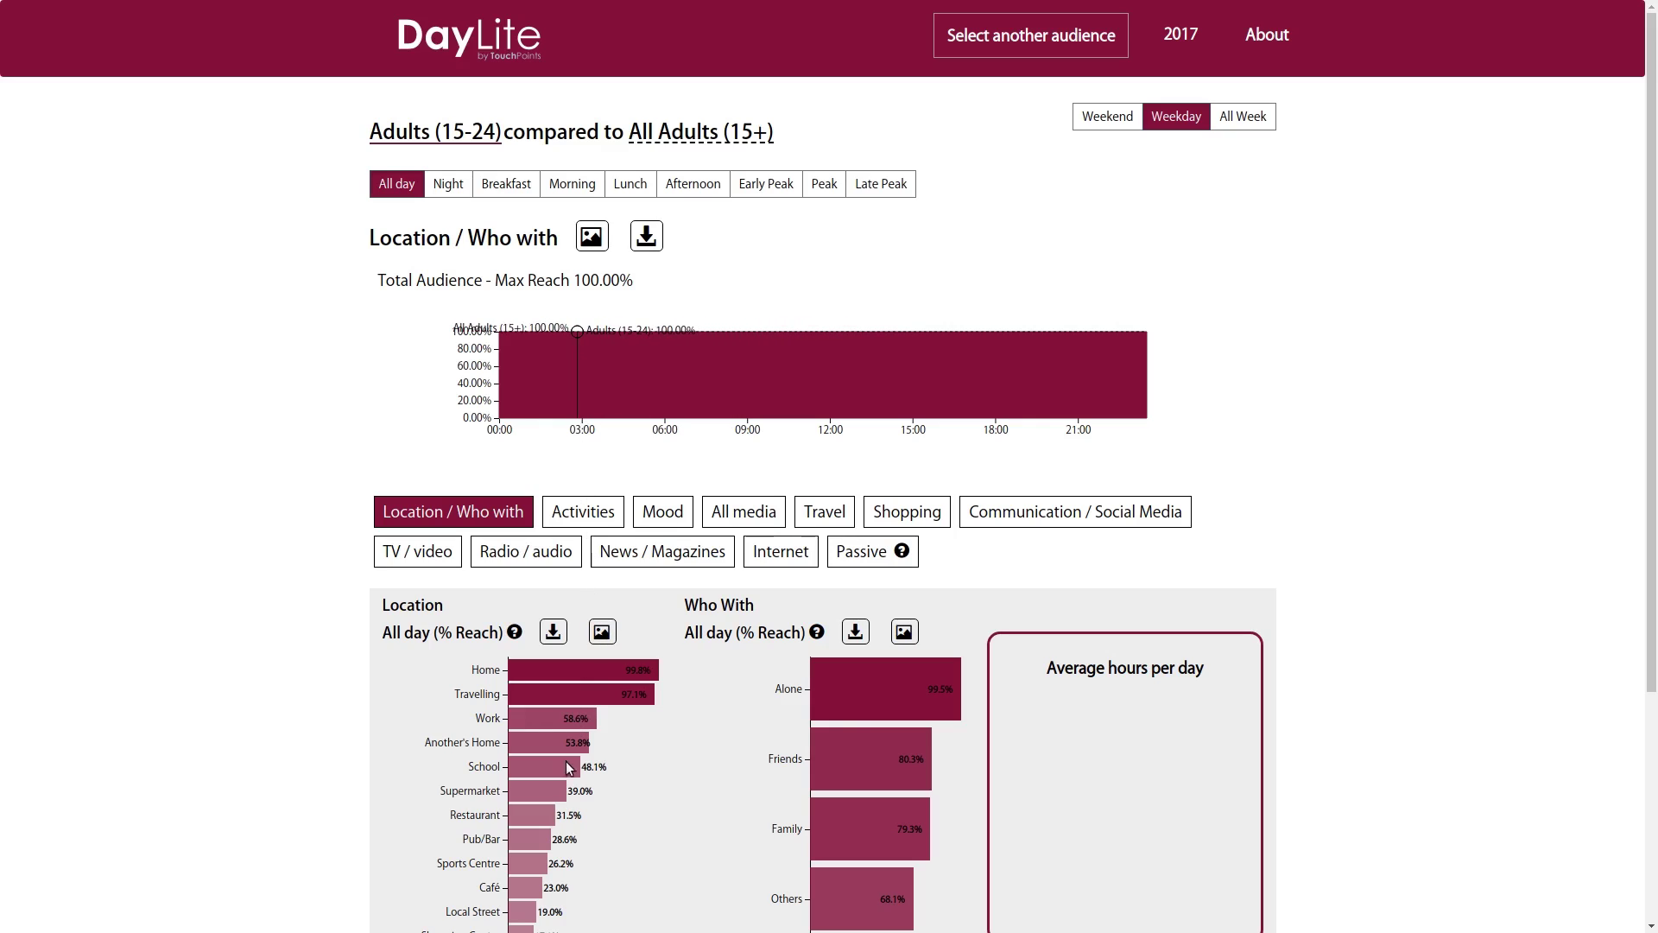
pyautogui.click(594, 515)
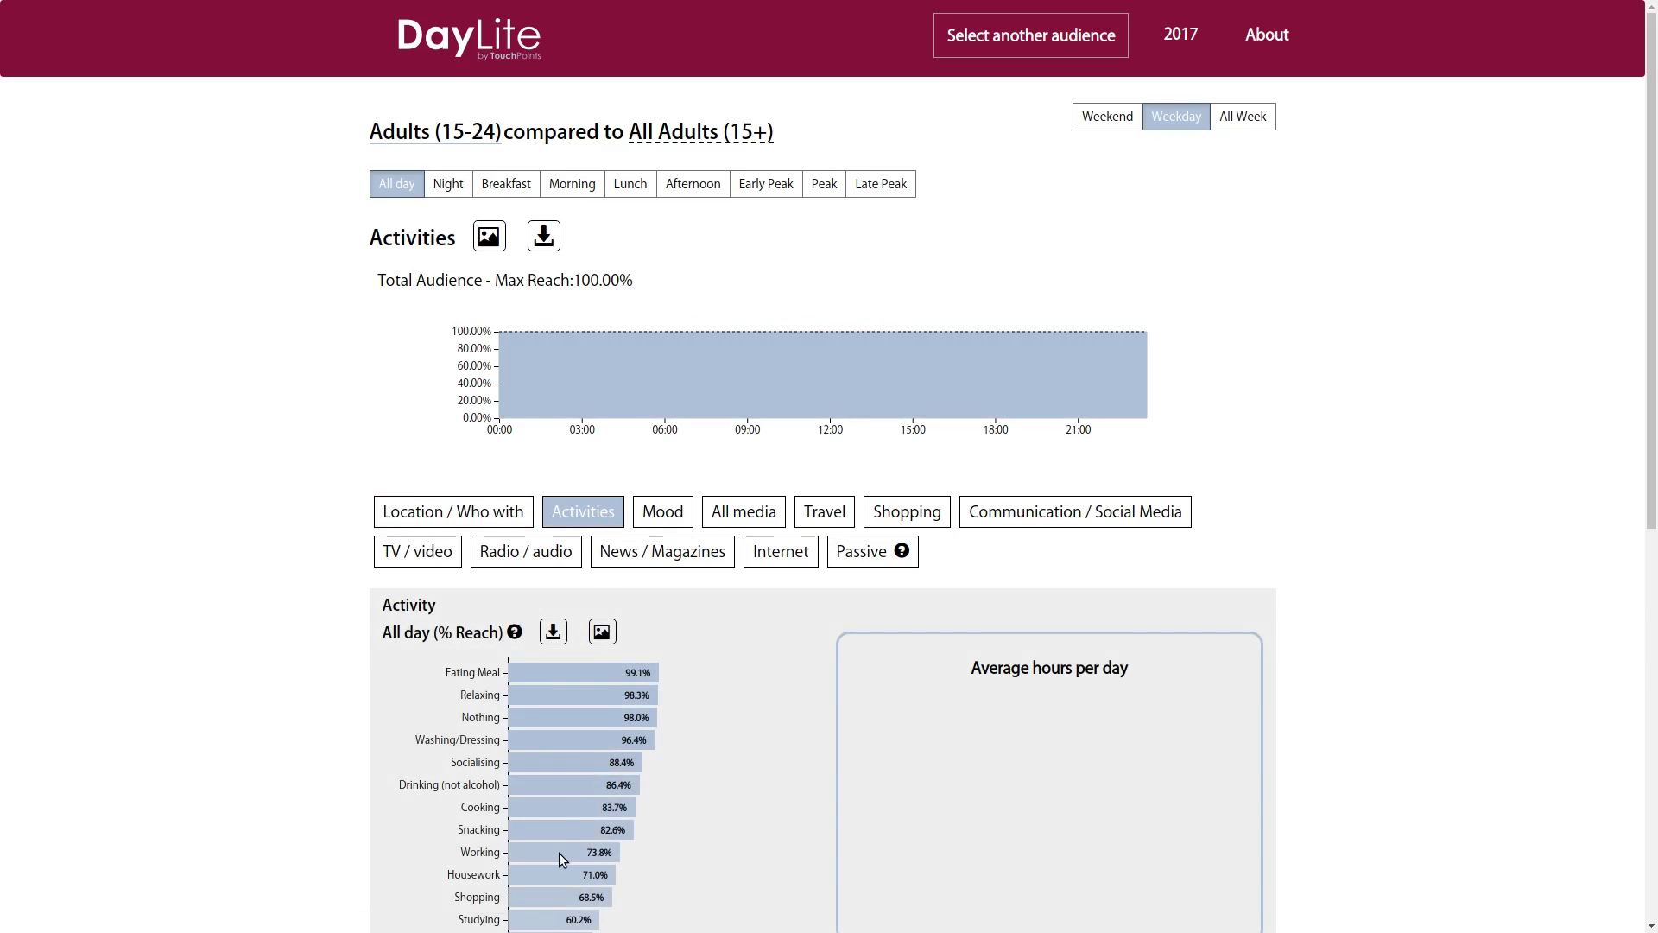
pyautogui.click(558, 852)
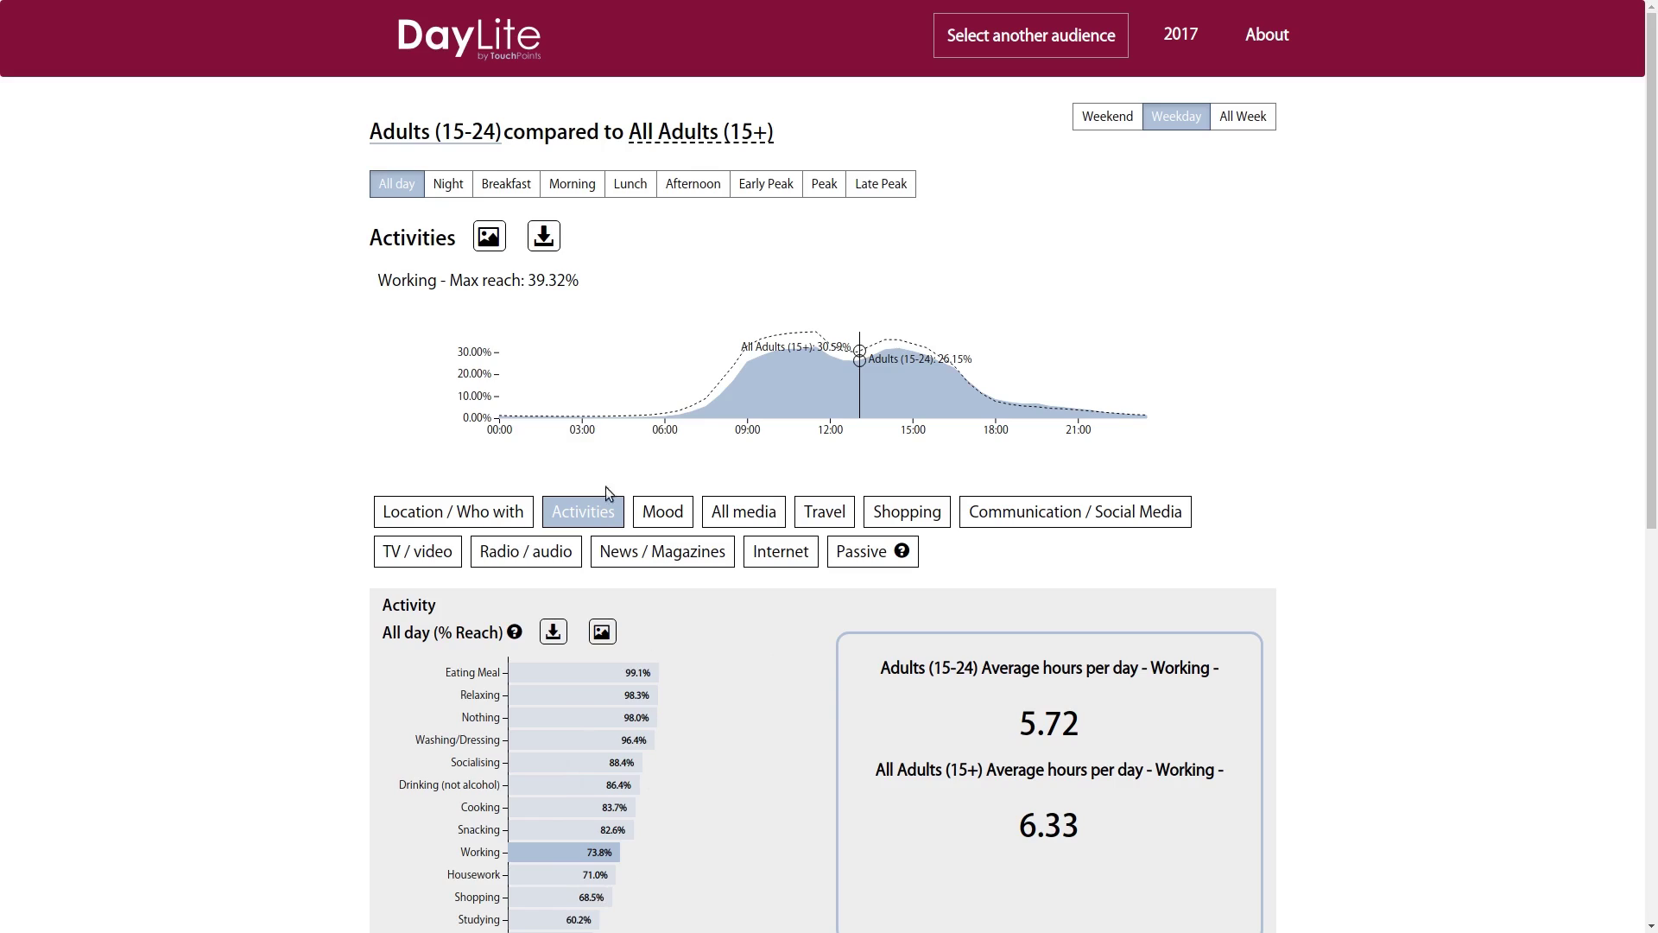
pyautogui.moveTo(580, 281); pyautogui.dragTo(452, 281)
pyautogui.click(452, 282)
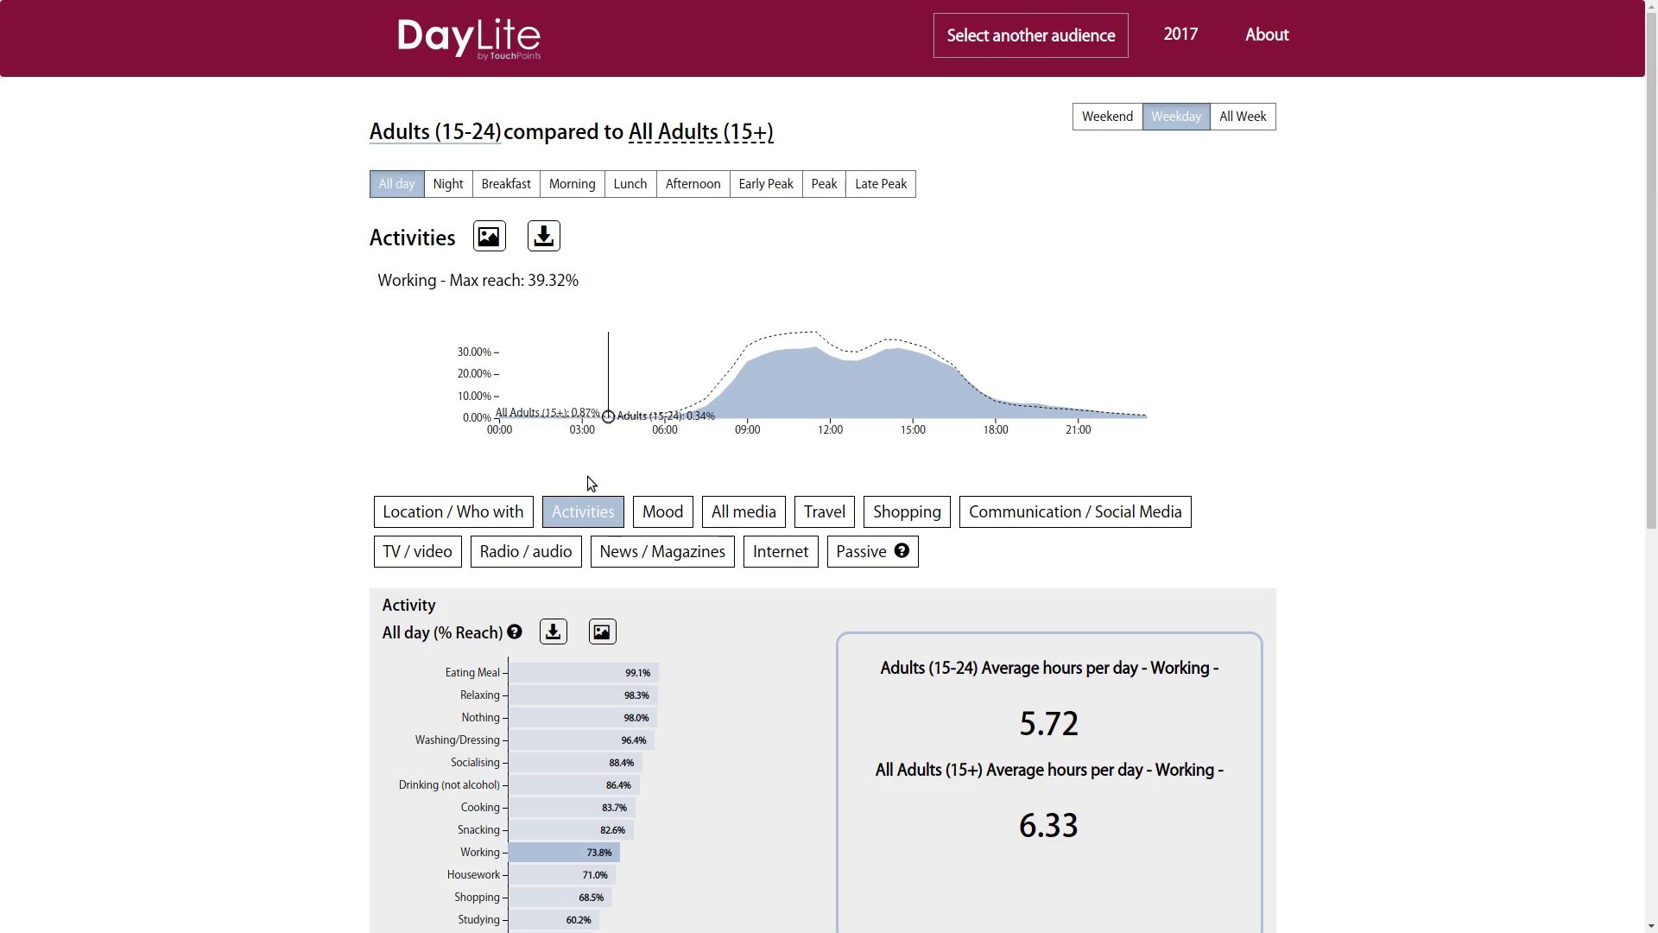
# - Show the Social Media reach curve under All media, comparing Weekend and Weekday, ending on All Week
pyautogui.click(746, 510)
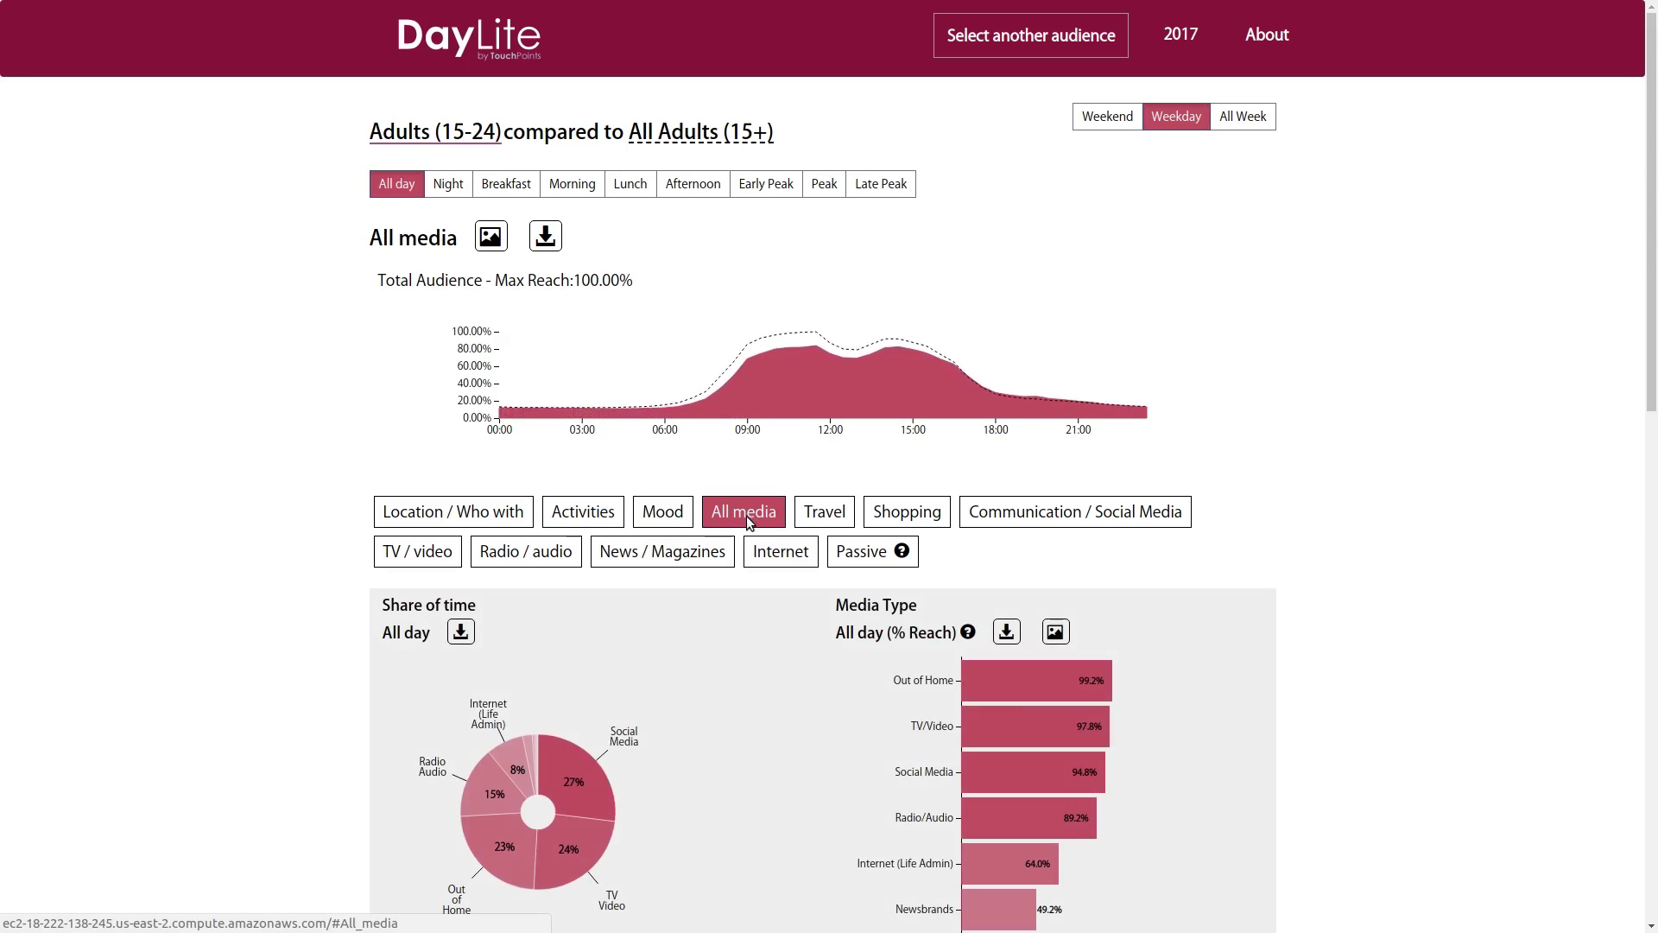
pyautogui.click(571, 765)
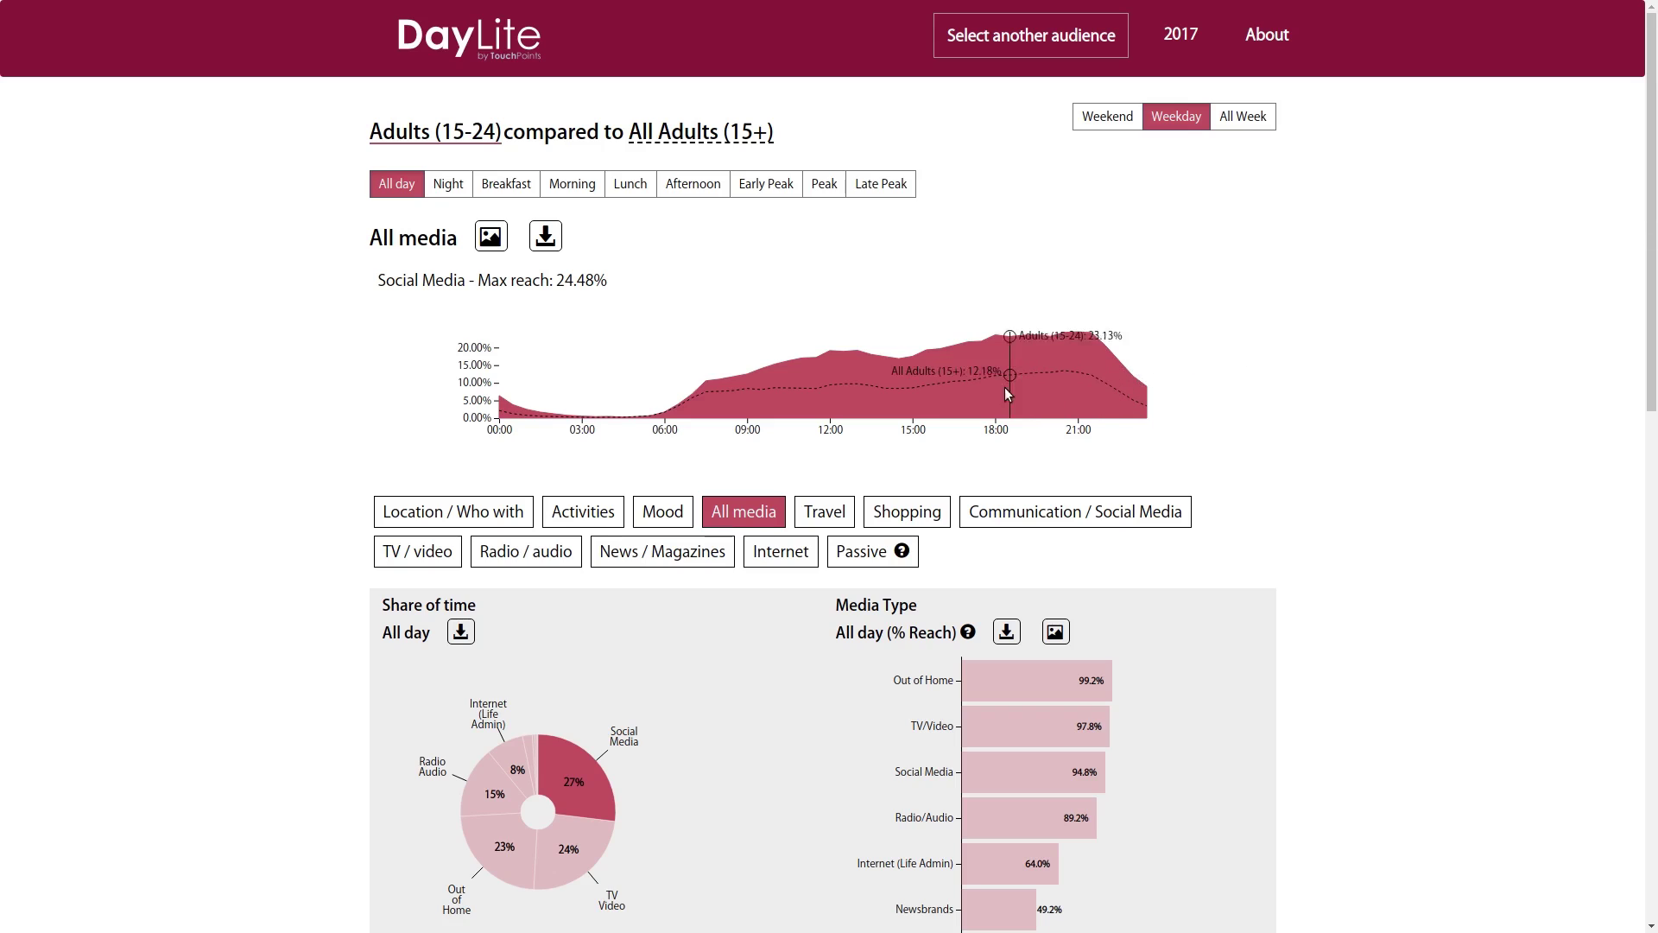
pyautogui.click(1121, 121)
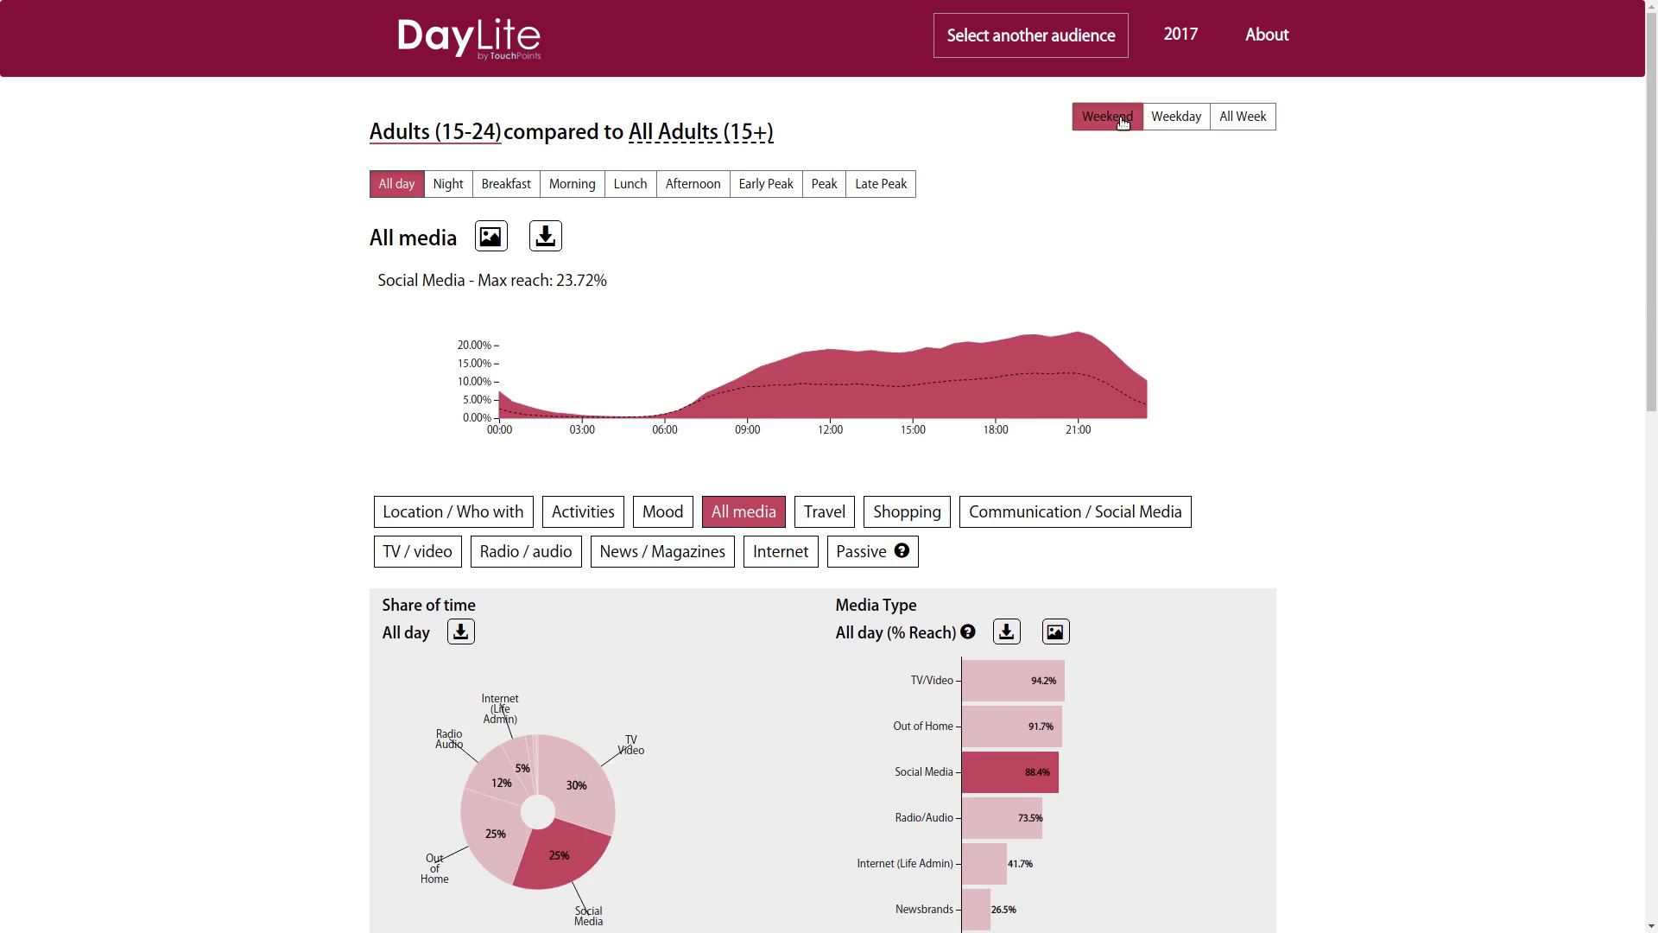
pyautogui.click(1168, 116)
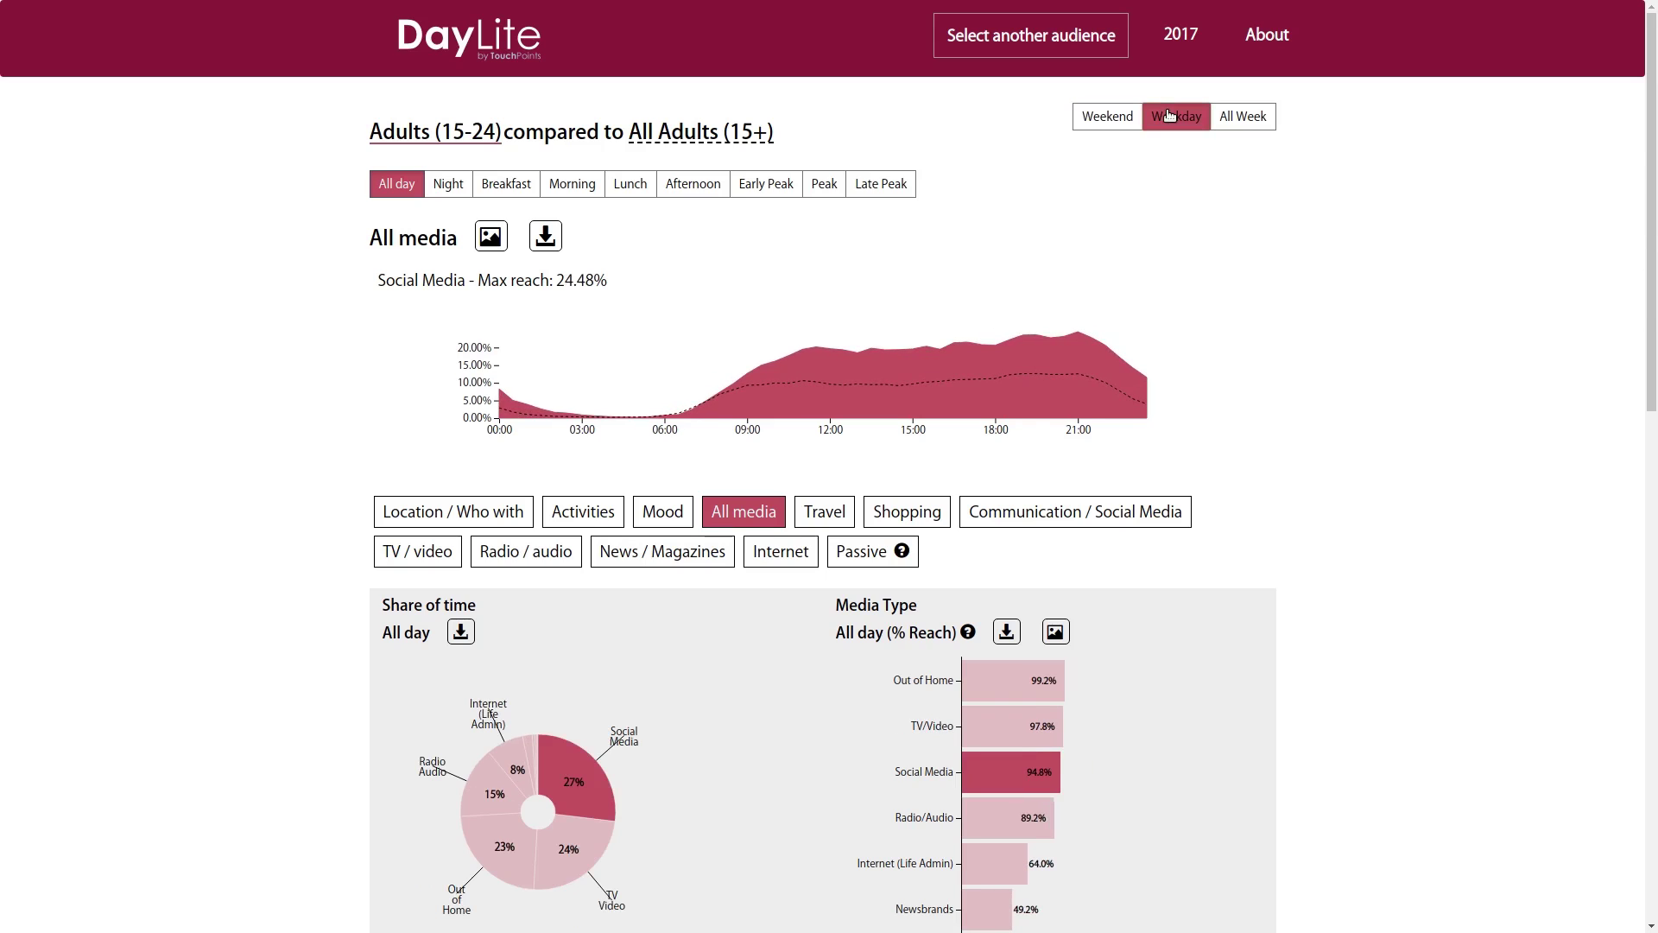
pyautogui.click(1244, 115)
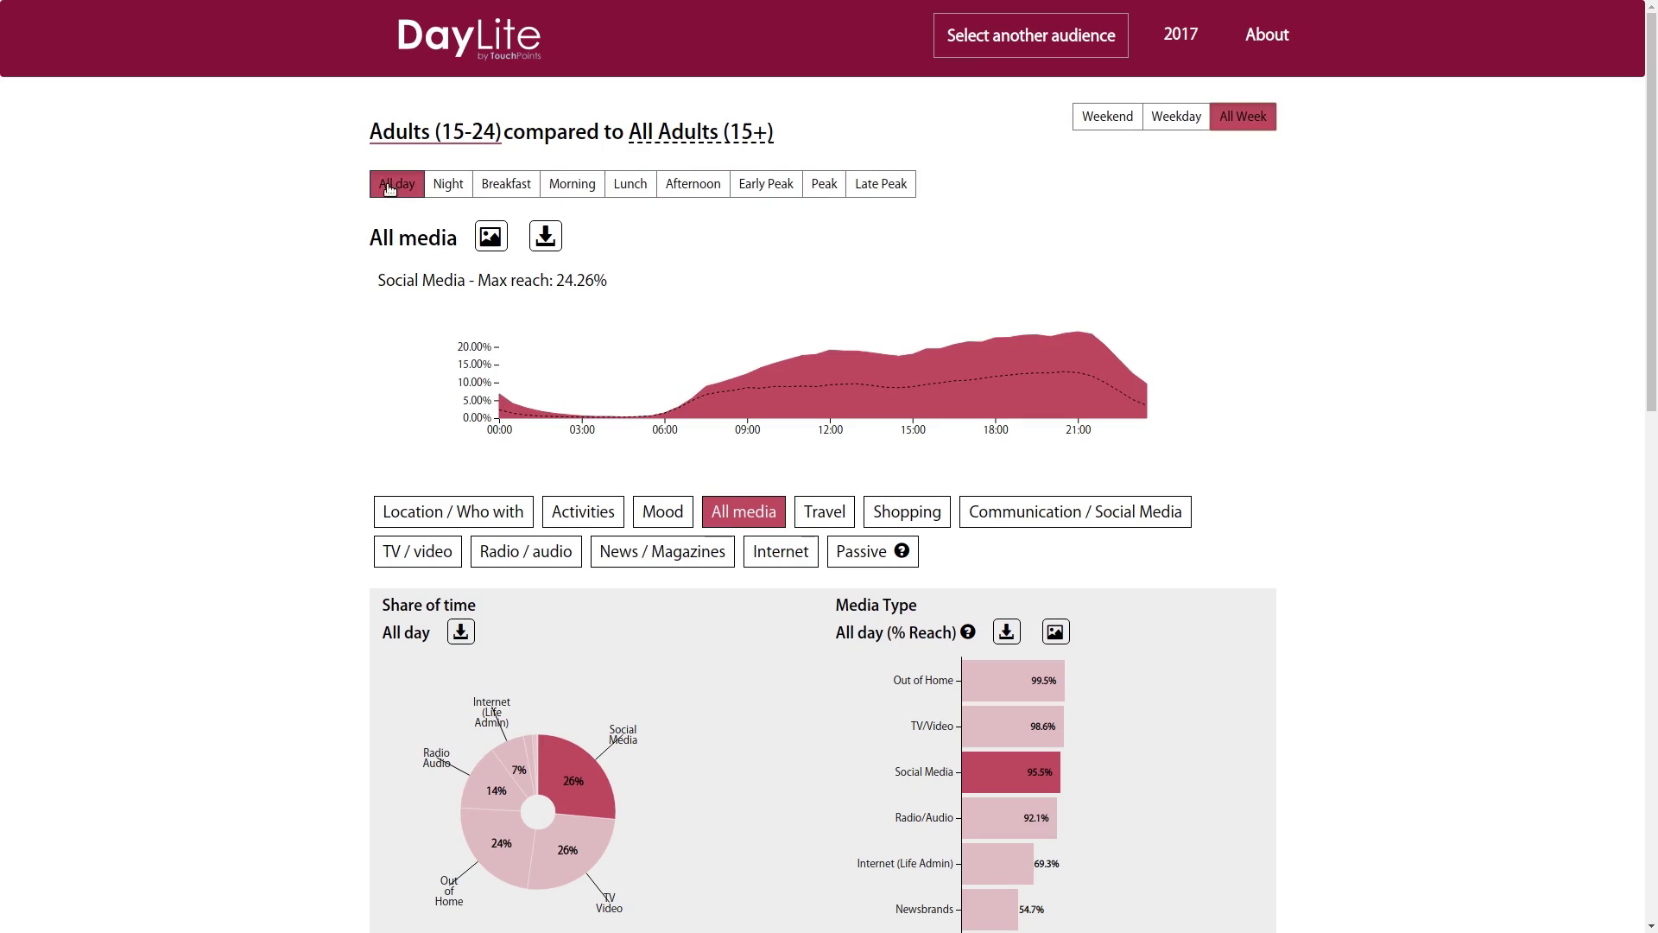
# - Show Positive mood reach for Breakfast, then open the Adults (15-24) demographics: 7,252,000 people, average age 20
pyautogui.click(670, 516)
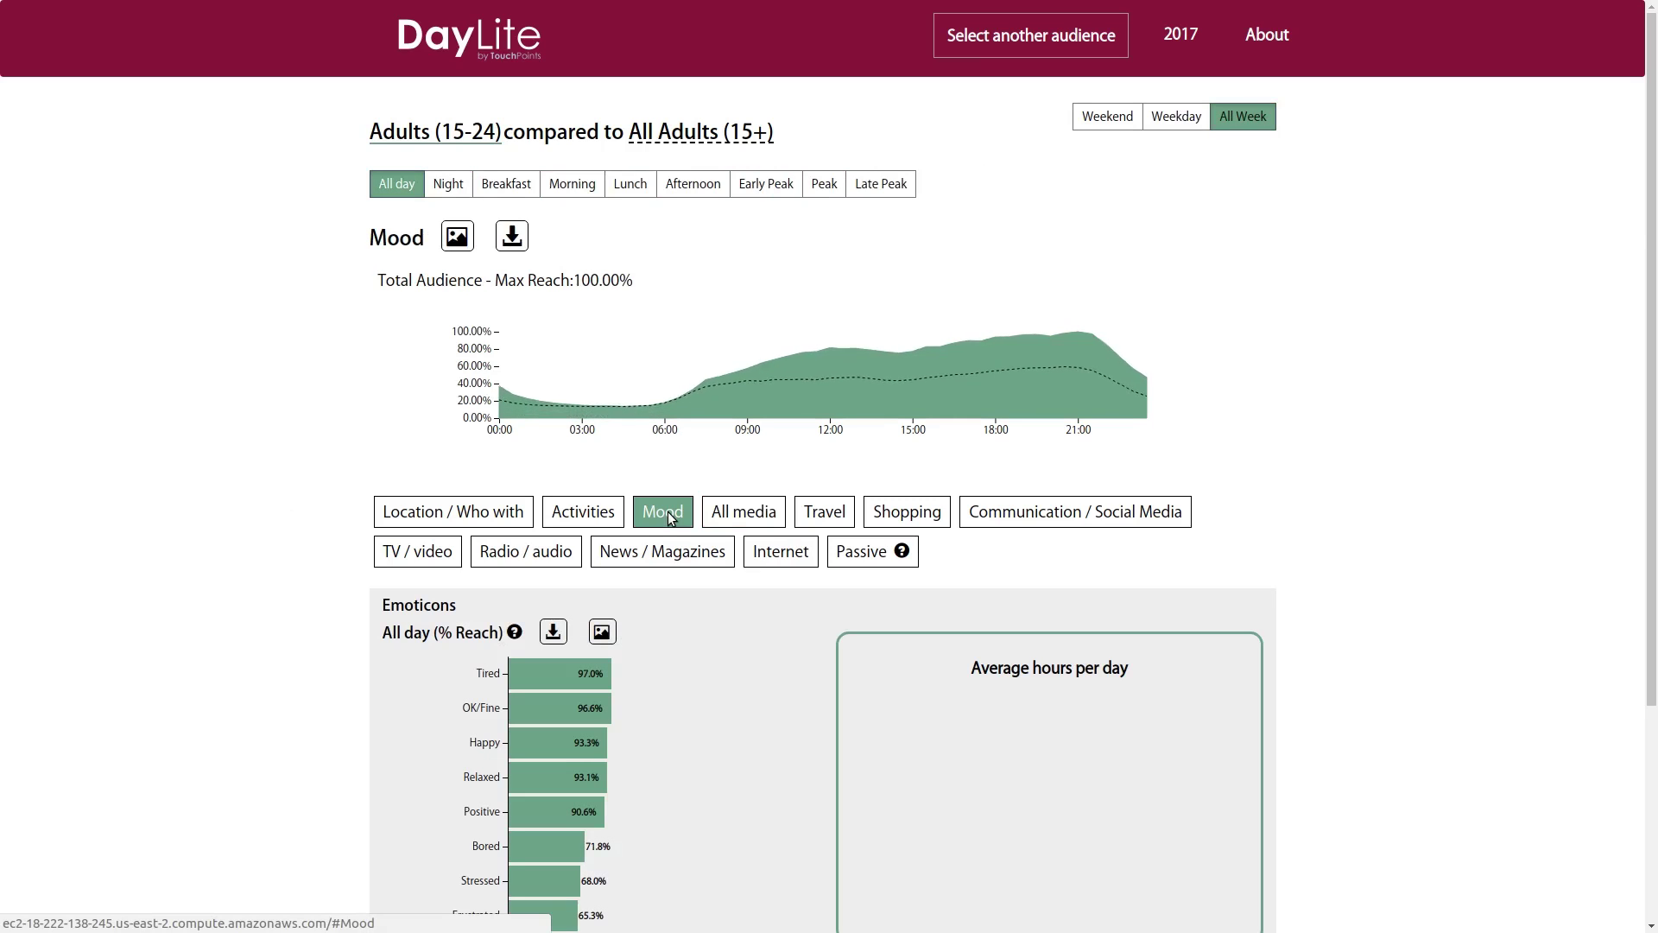
pyautogui.click(551, 807)
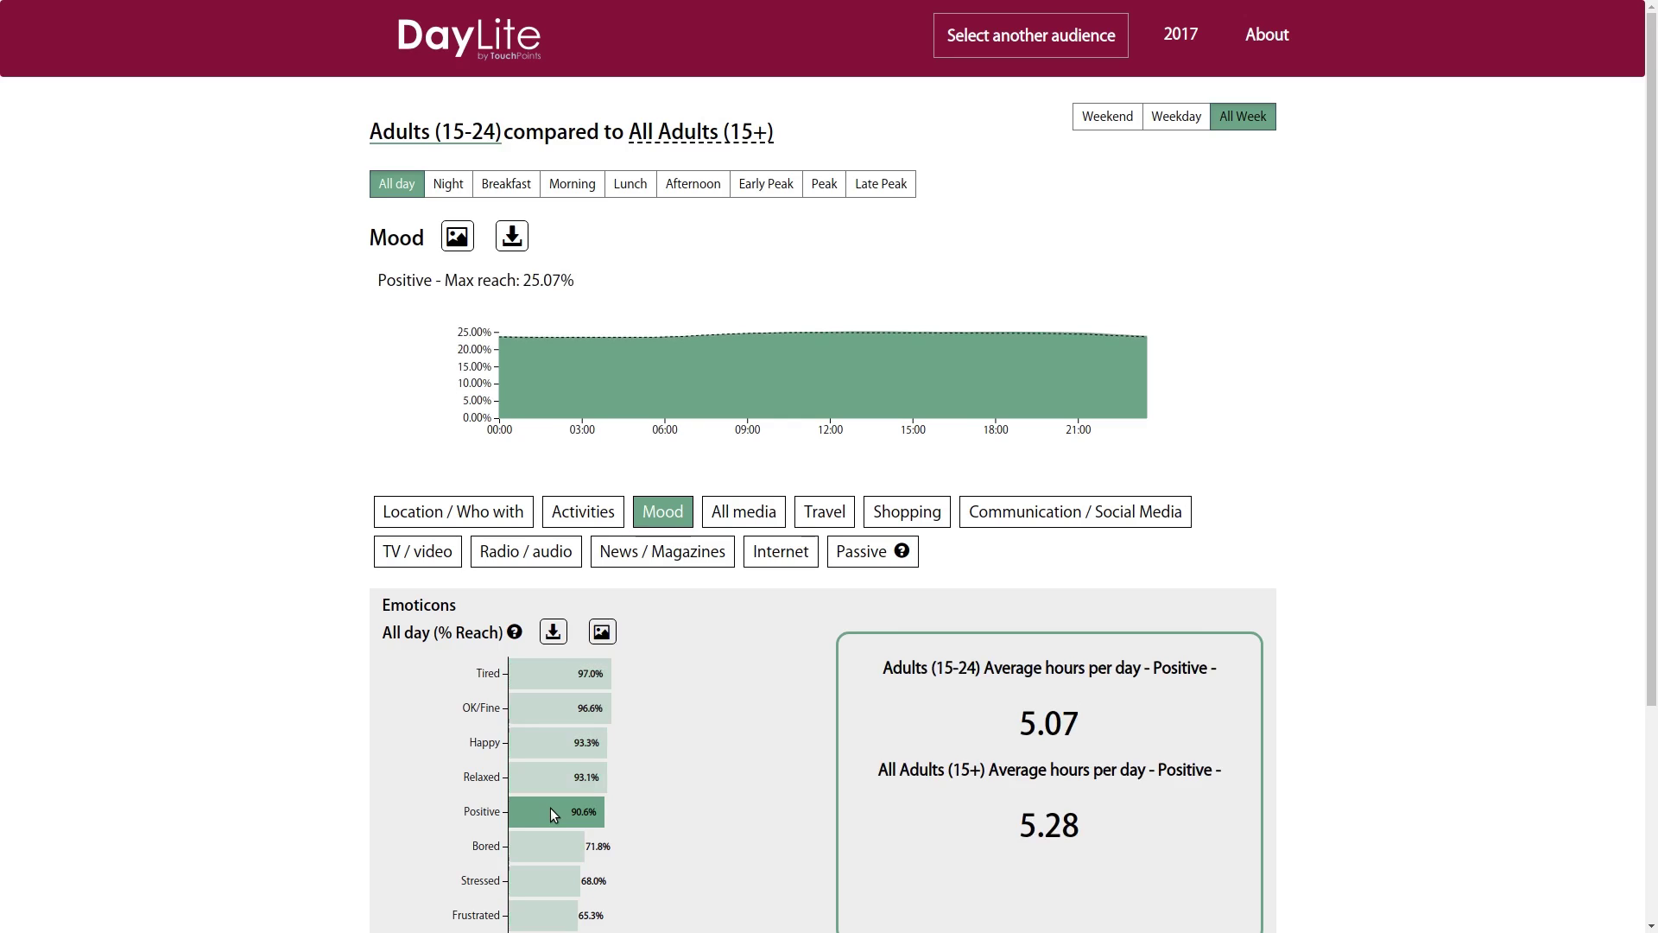
pyautogui.click(515, 184)
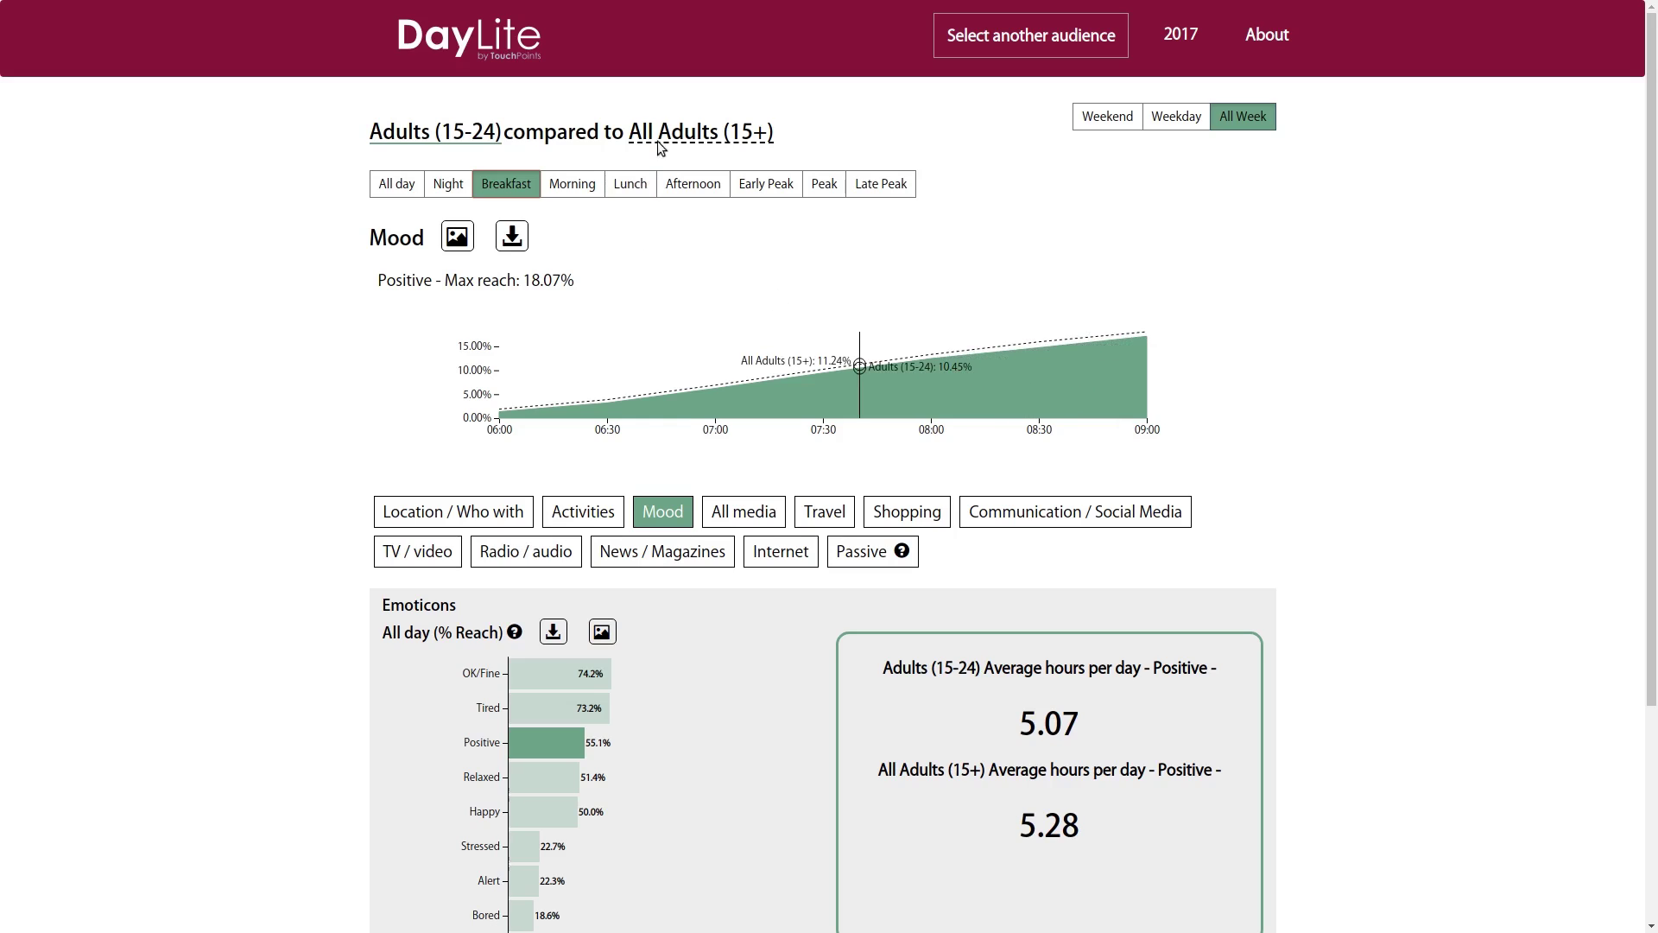
pyautogui.click(476, 131)
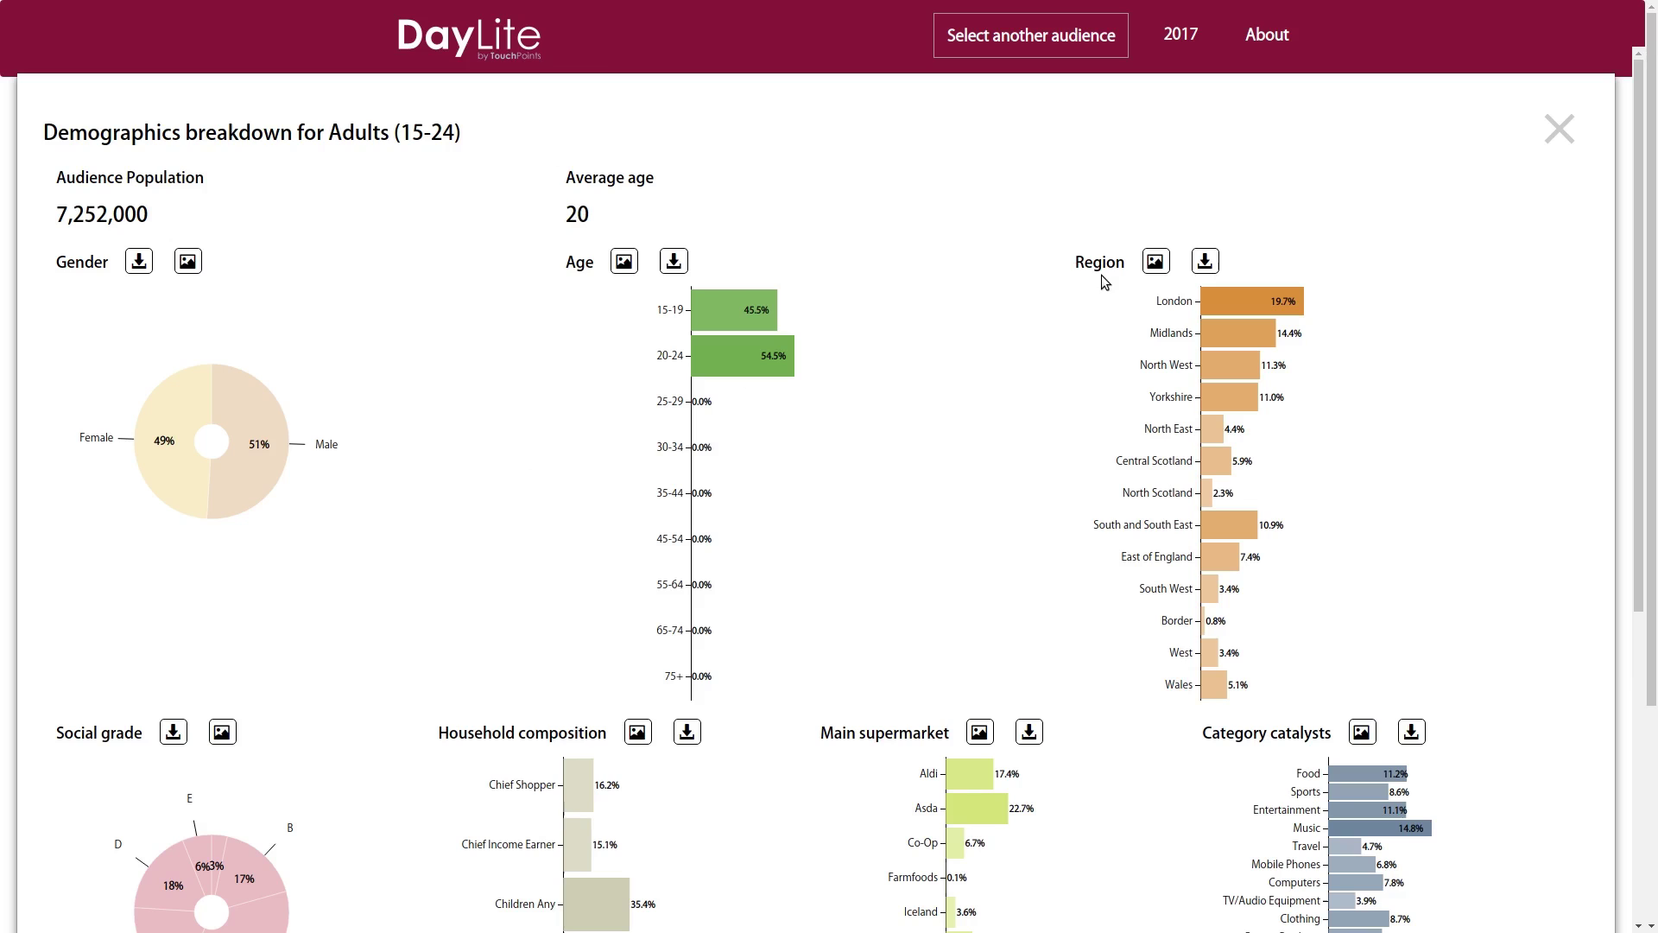
# - Scroll through the Adults (15-24) demographics details, then close them to return to the Breakfast Mood charts
pyautogui.scroll(-4, 138, 753)
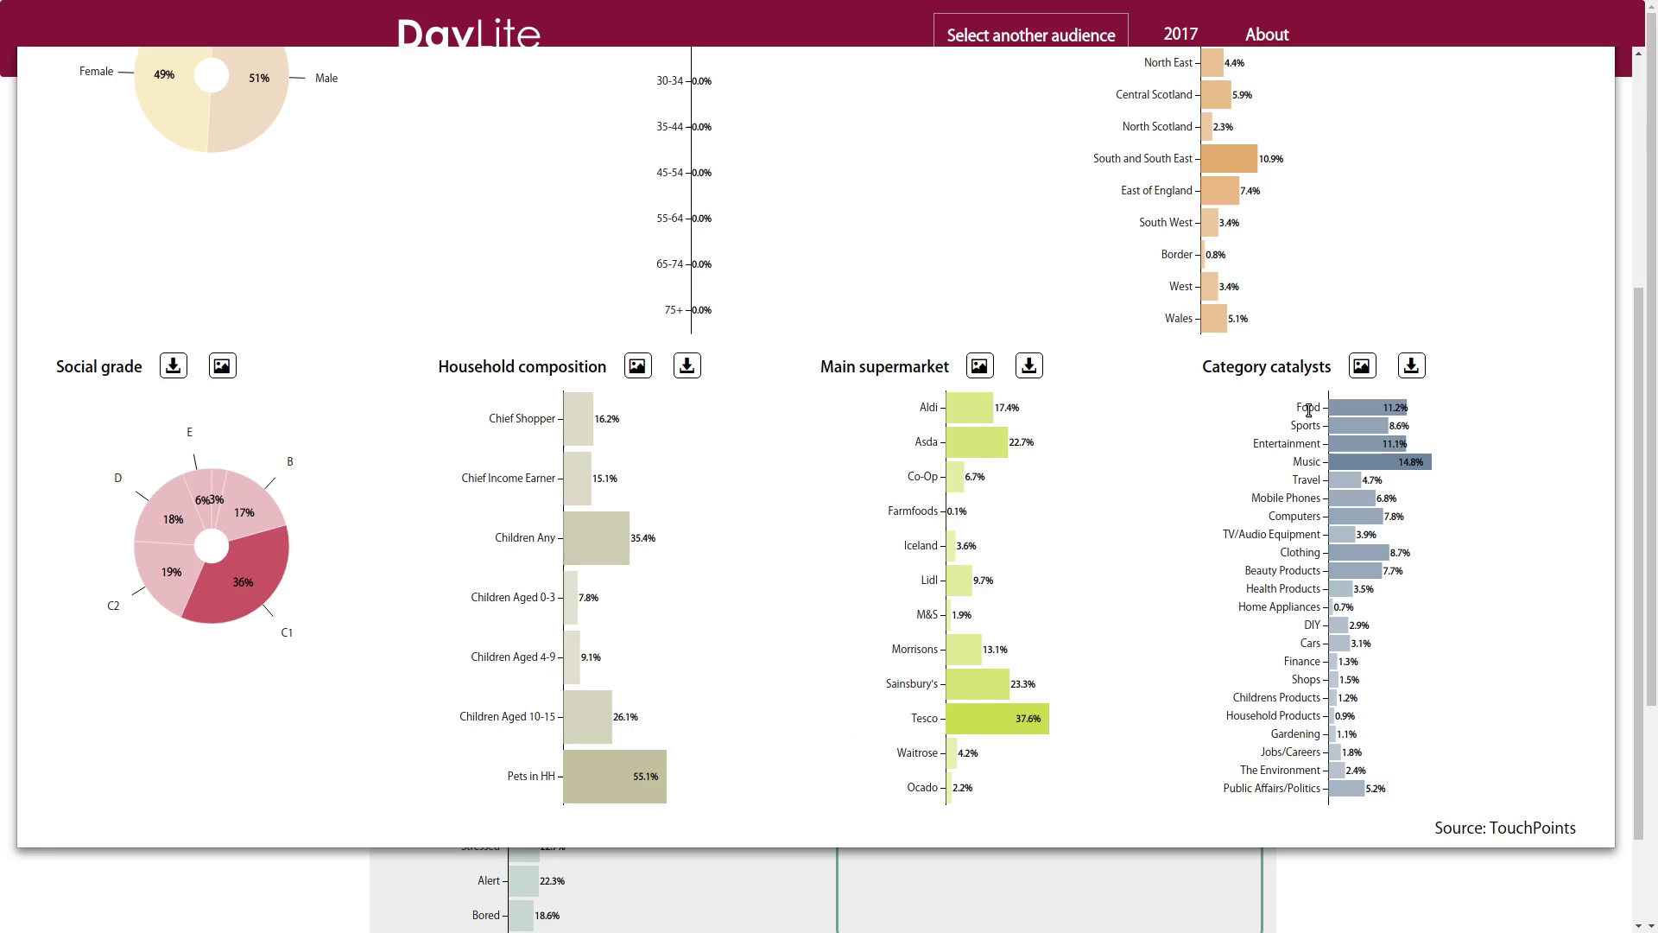
pyautogui.scroll(1, 941, 241)
pyautogui.scroll(3, 932, 260)
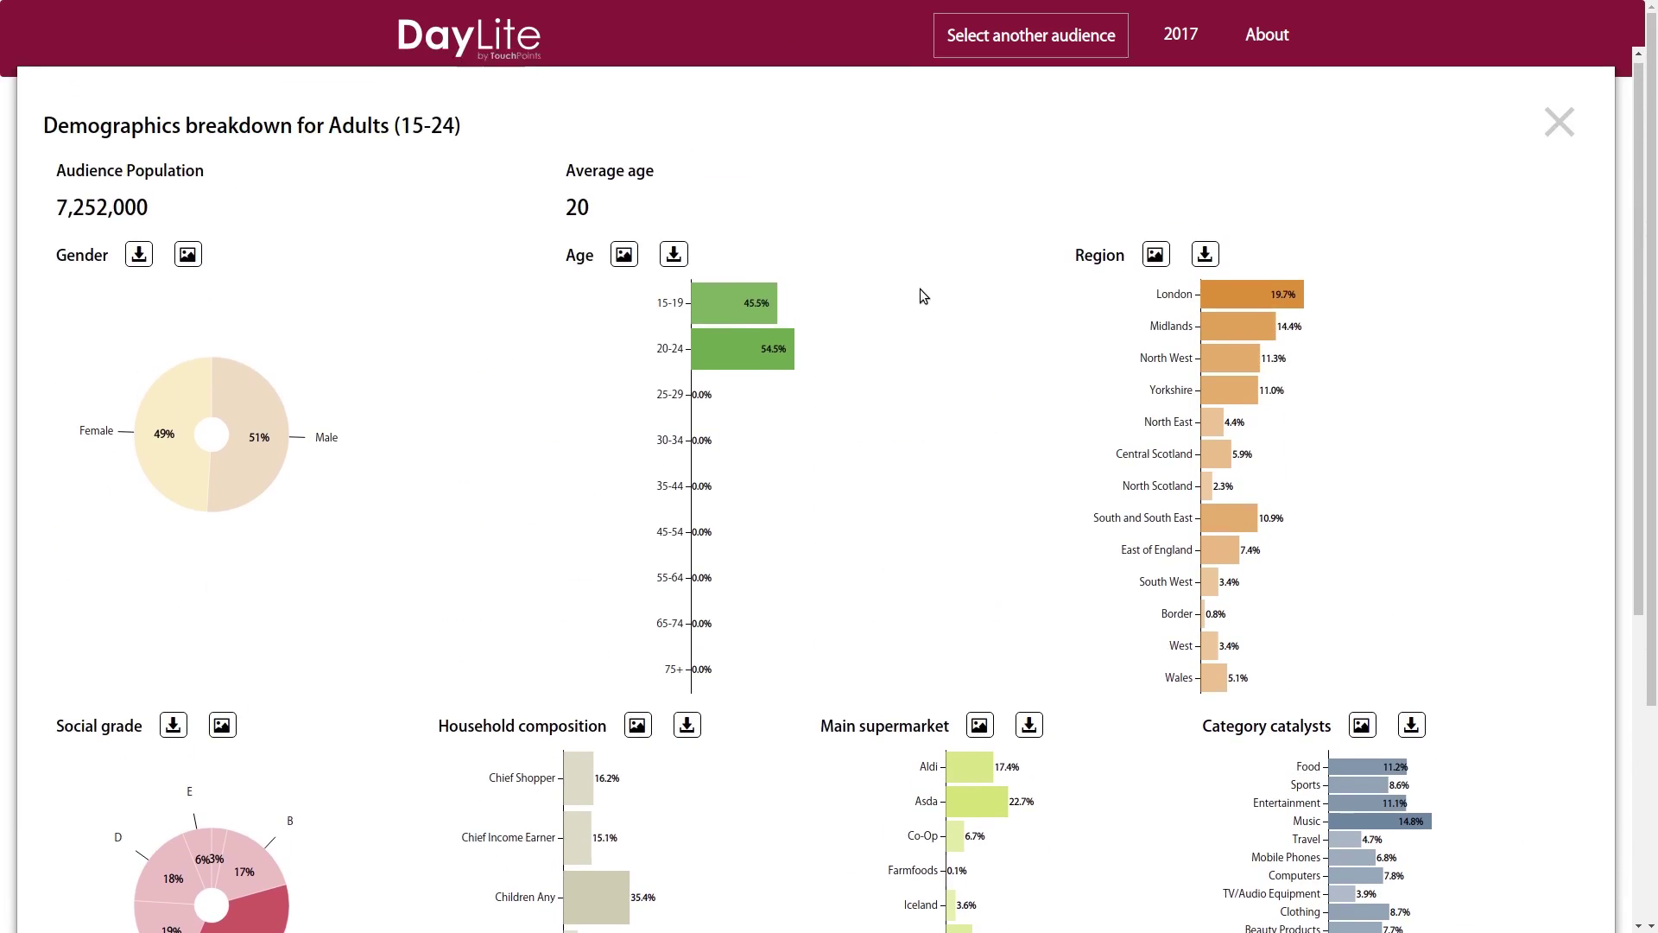
pyautogui.click(1554, 131)
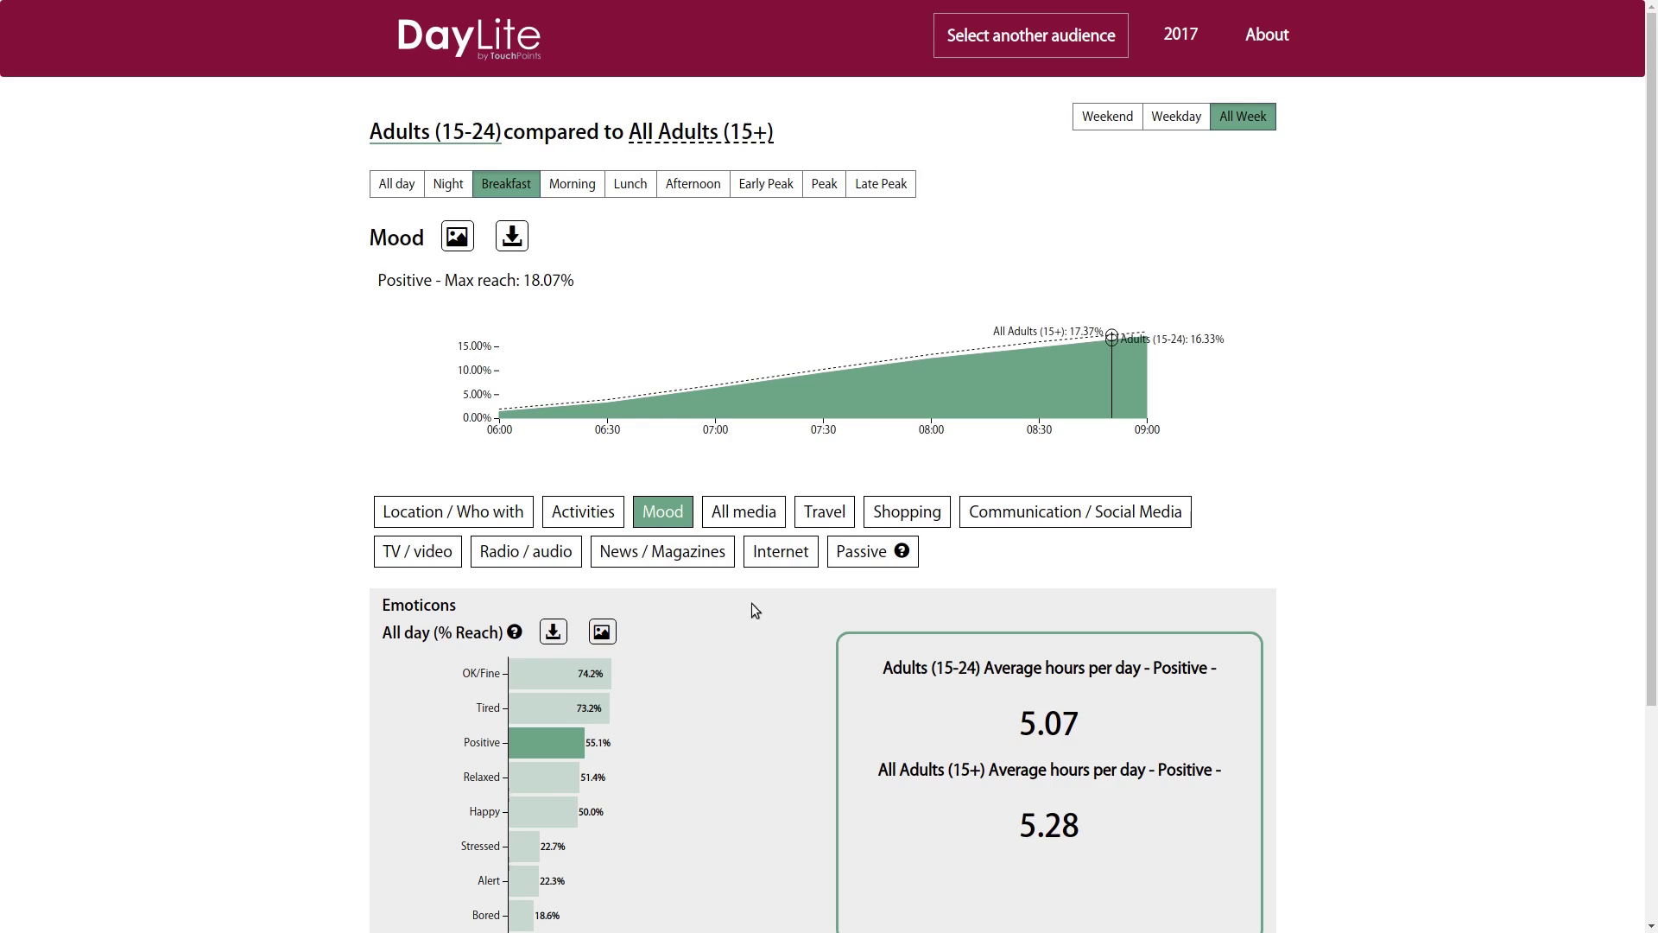
# - Download the Emoticons chart data as data (88).csv and cancel the chart image export
pyautogui.click(553, 633)
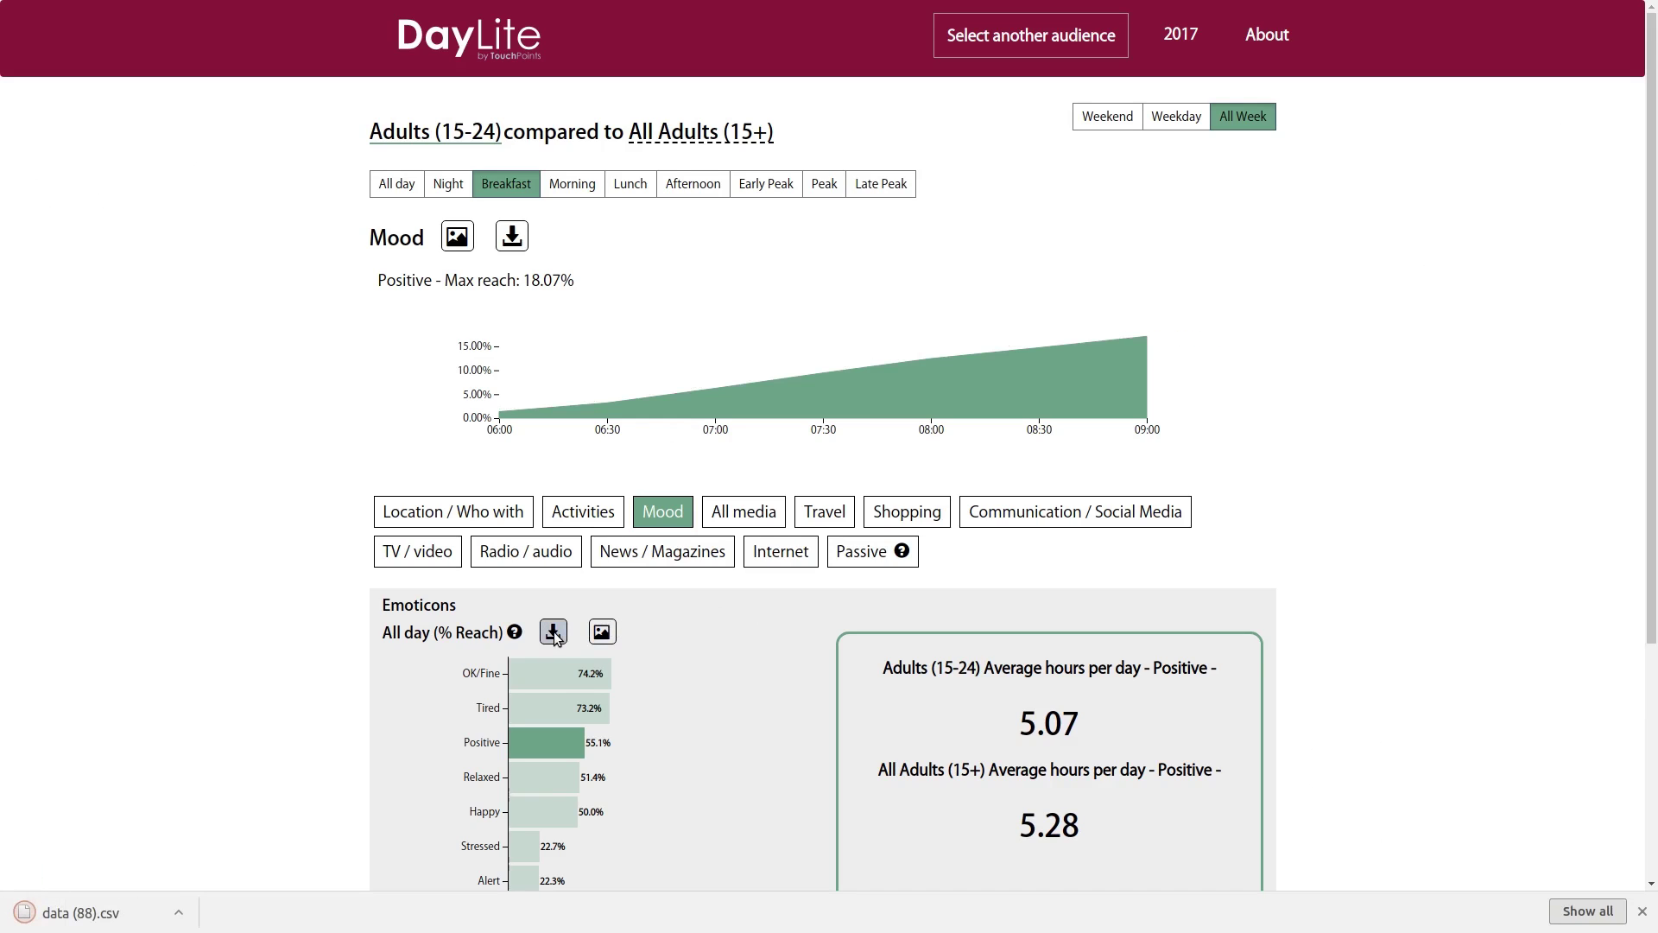
pyautogui.click(602, 633)
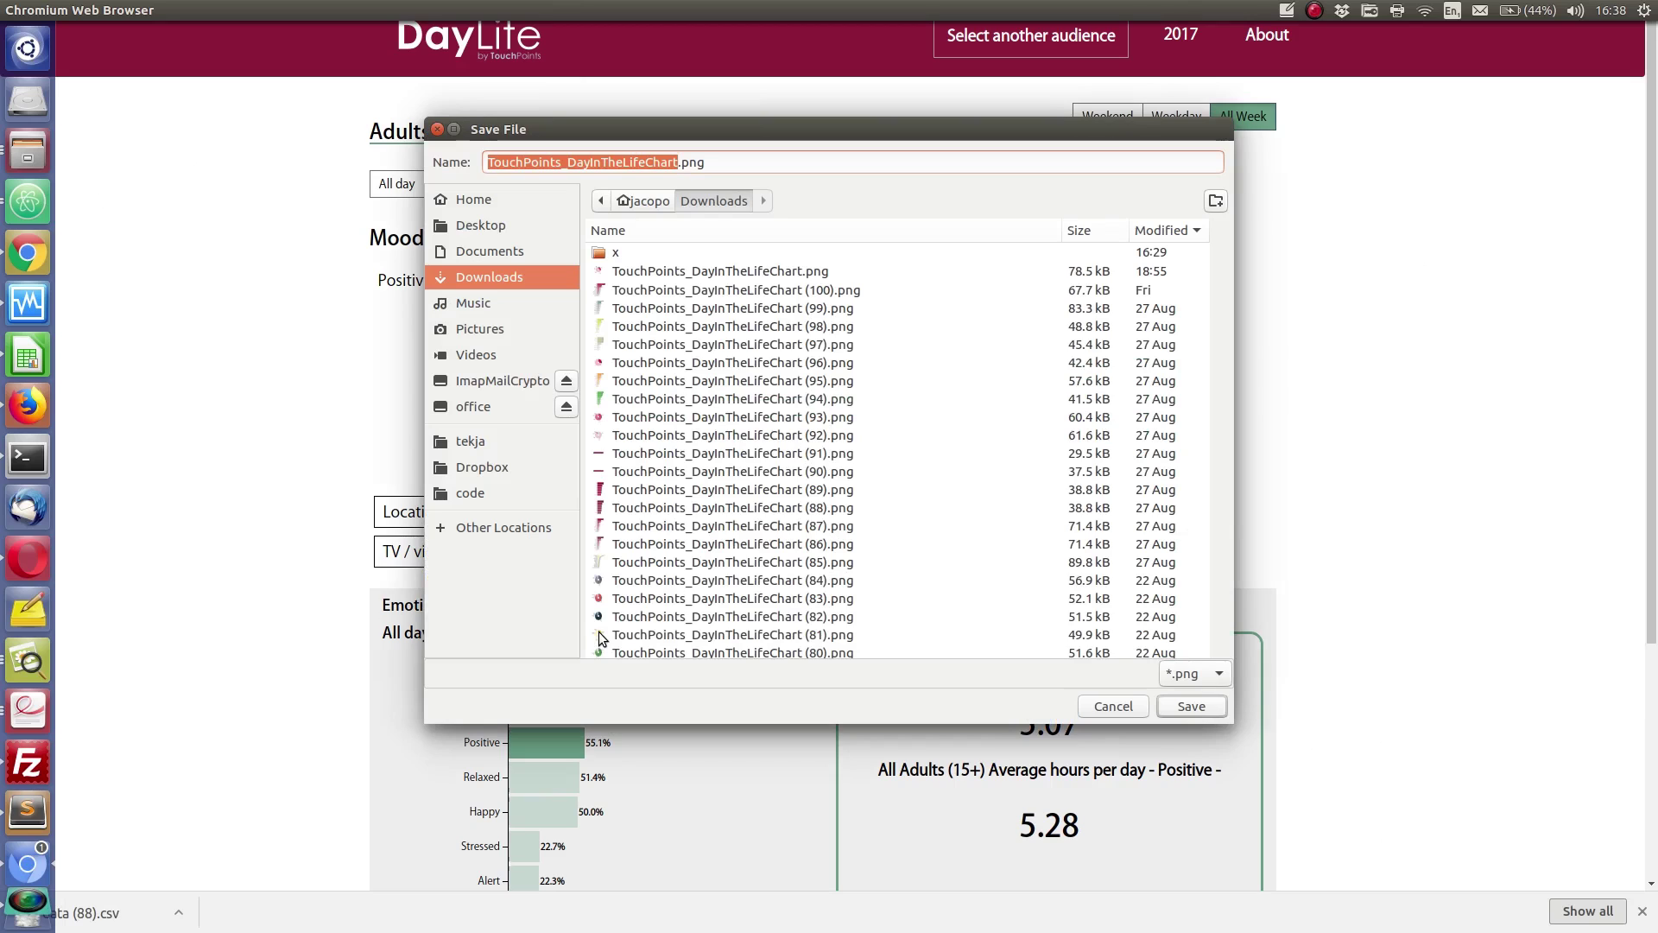
pyautogui.click(1123, 703)
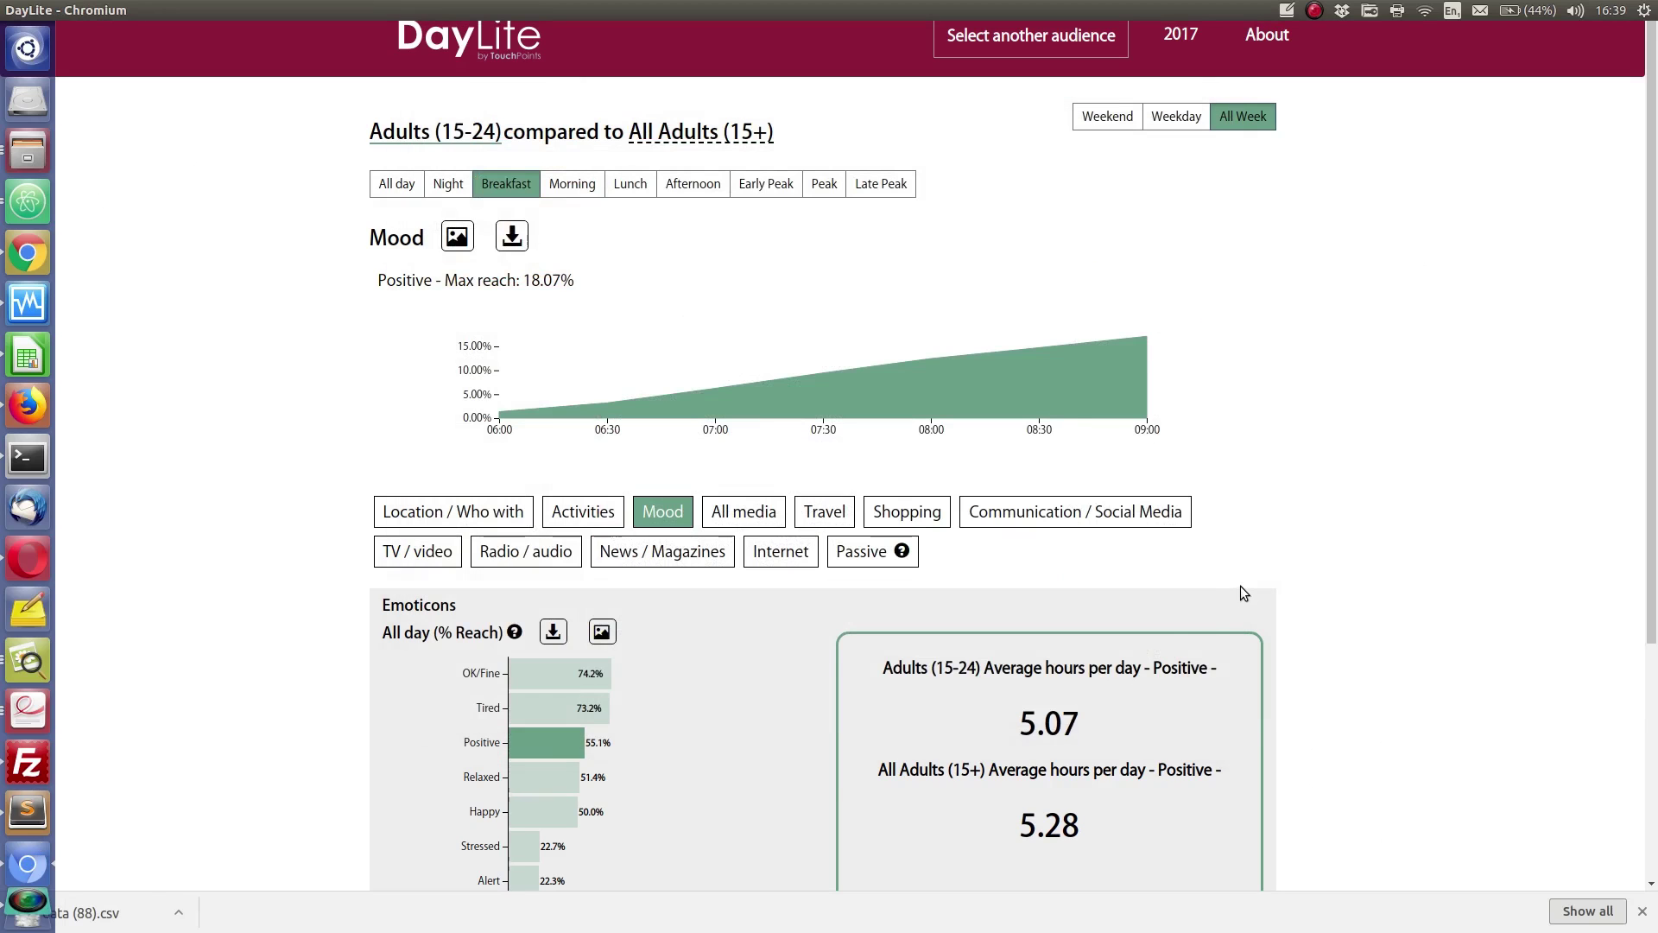